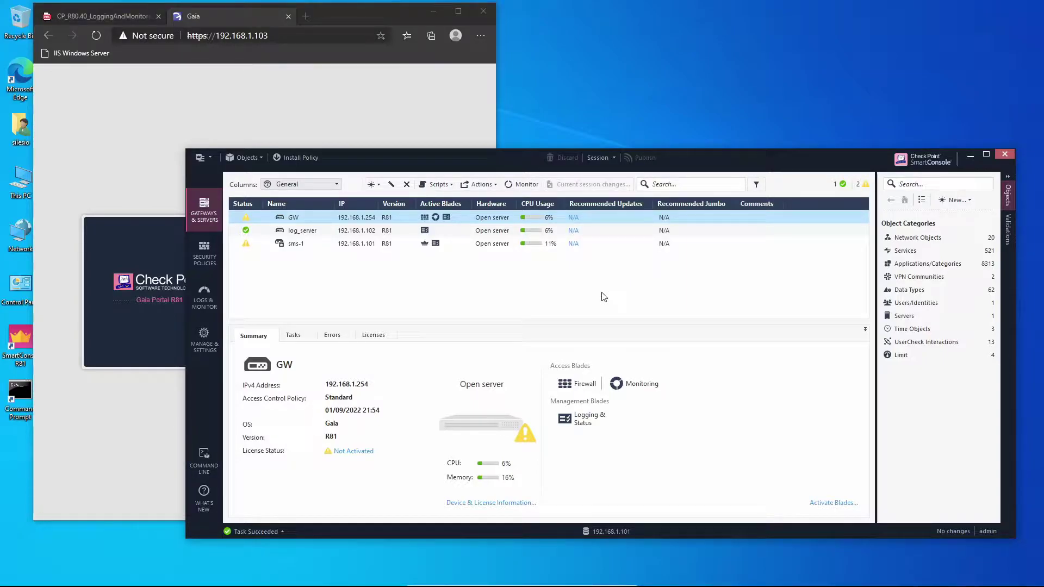
Step: Open auto-refreshing logs and browse the domain-udp drops from 192.168.1.2 by the Cleanup rule
left_click(205, 298)
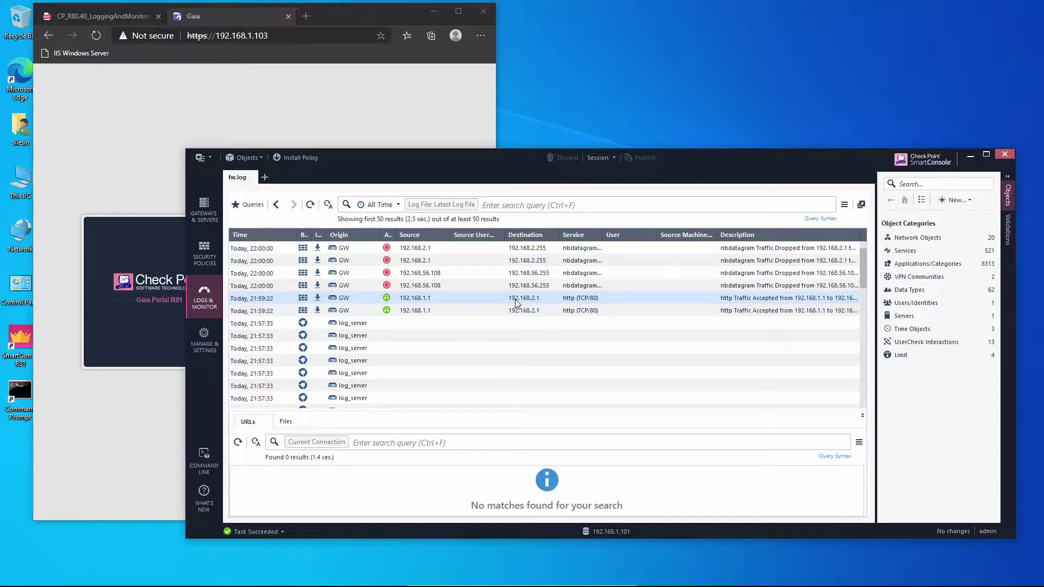
left_click(328, 205)
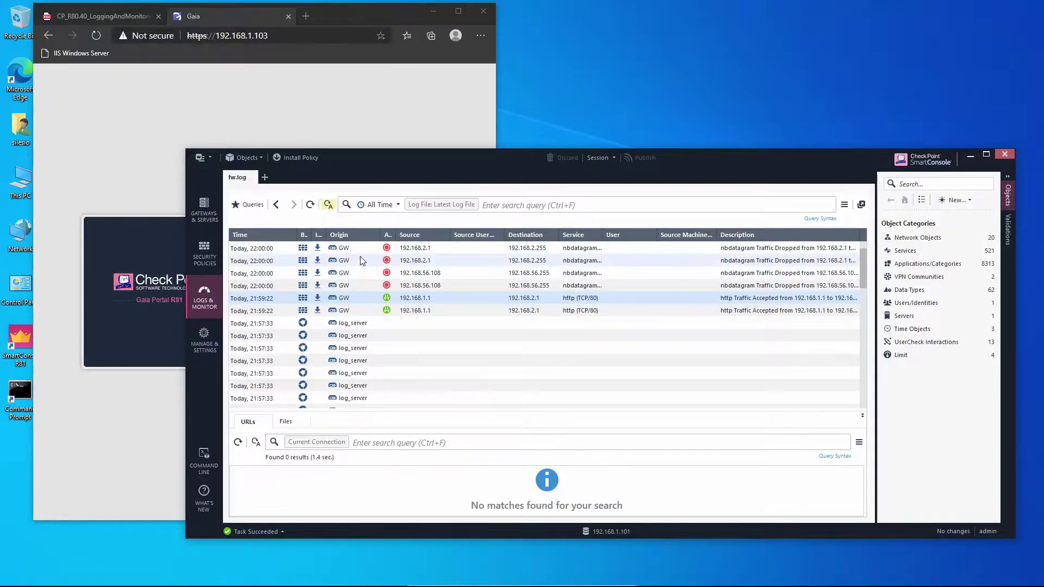
left_click(310, 205)
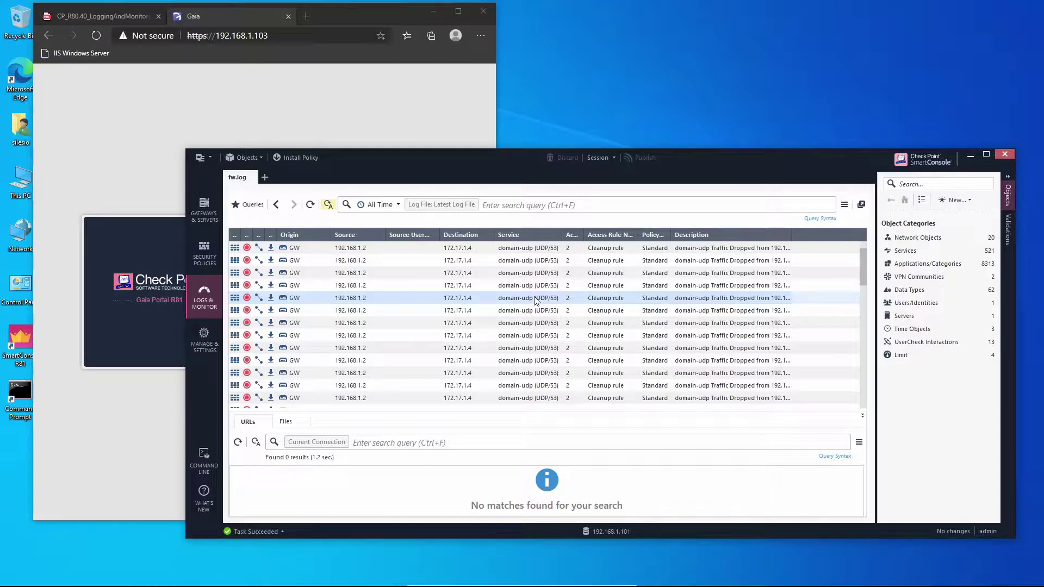
key("Down")
key("Down")
key("Down")
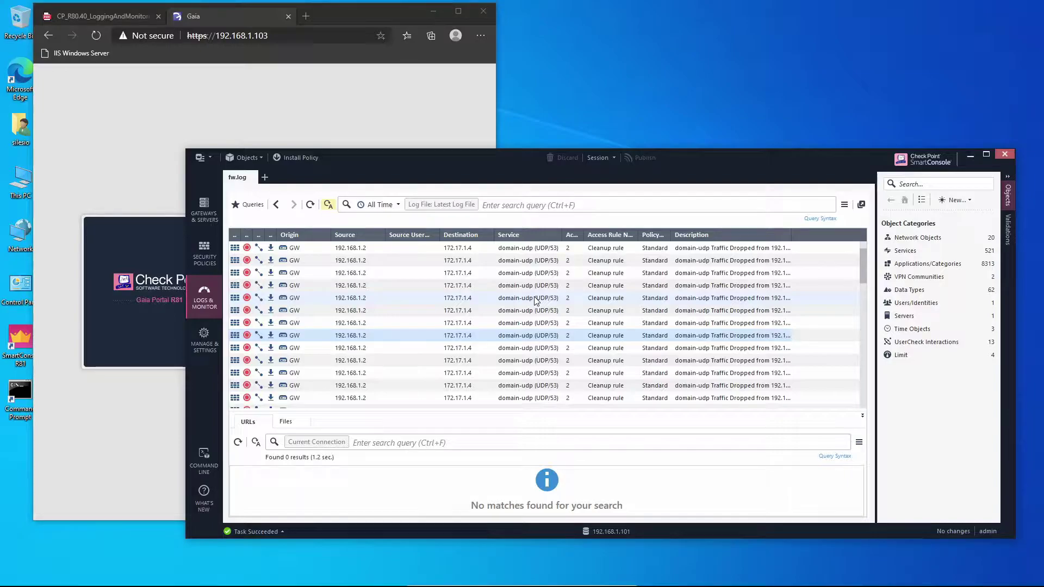
key("Down")
key("Down")
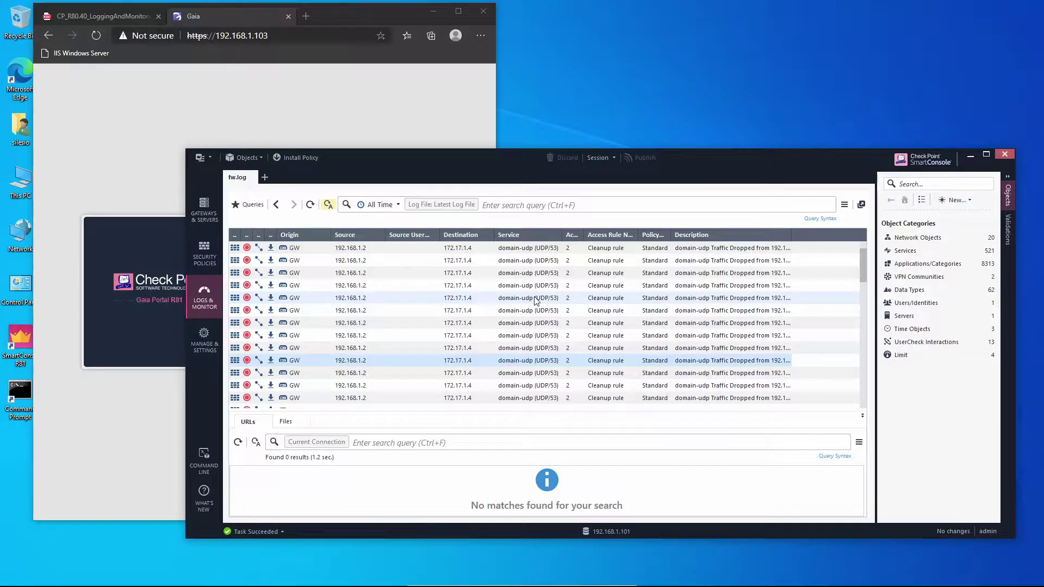
key("Down")
key("Down")
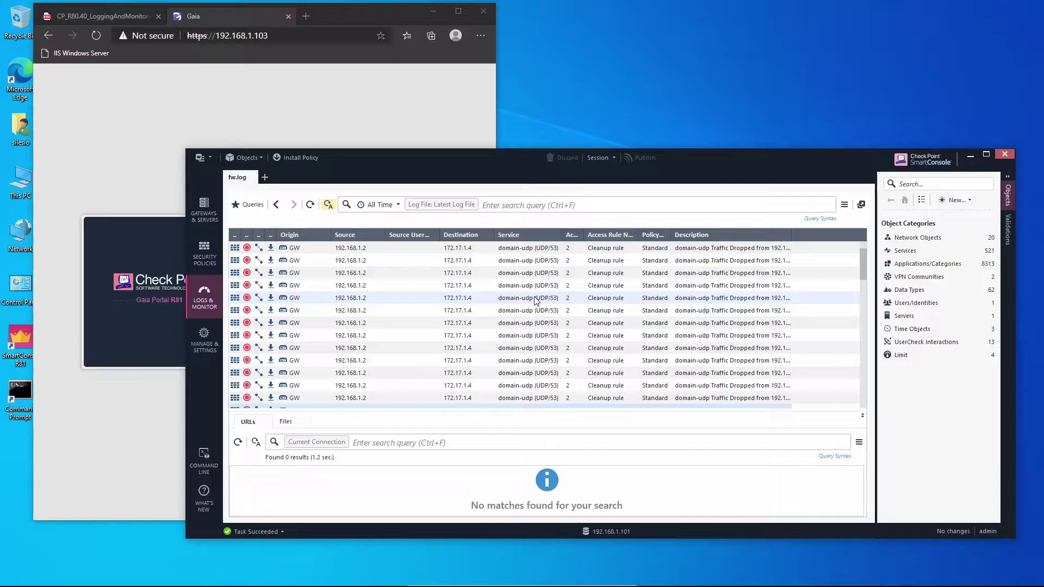
Step: In Edge, show the CP_R80.40 guide's Event Analysis diagram on page 89
left_click(340, 138)
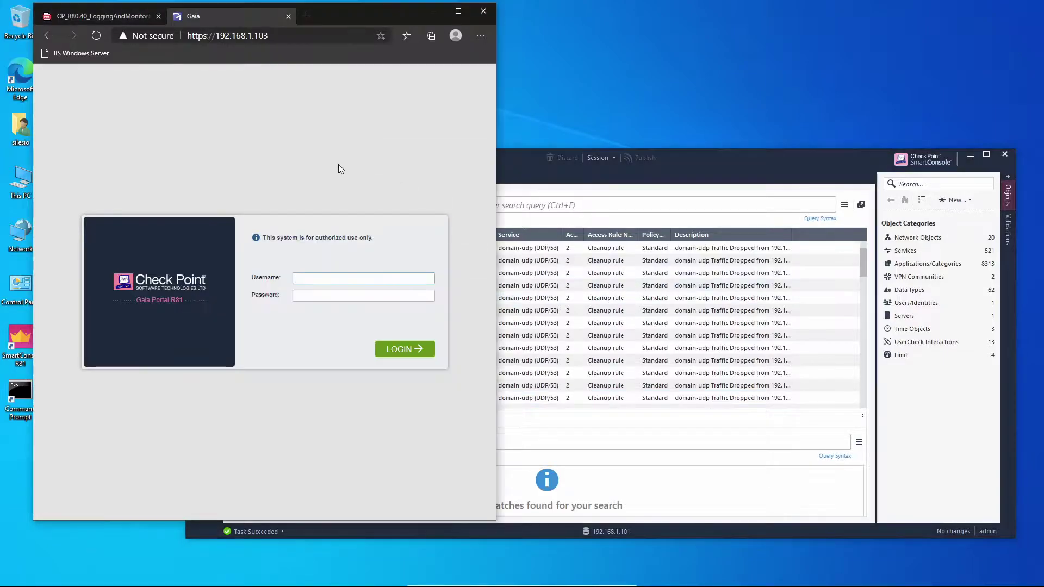
left_click(74, 17)
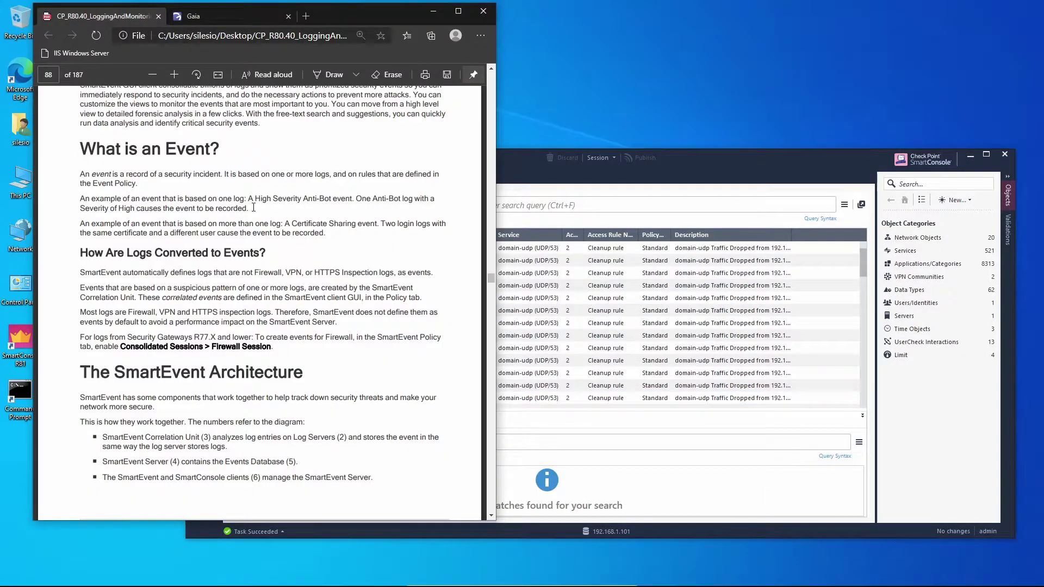
scroll(325, 273, "down", 10)
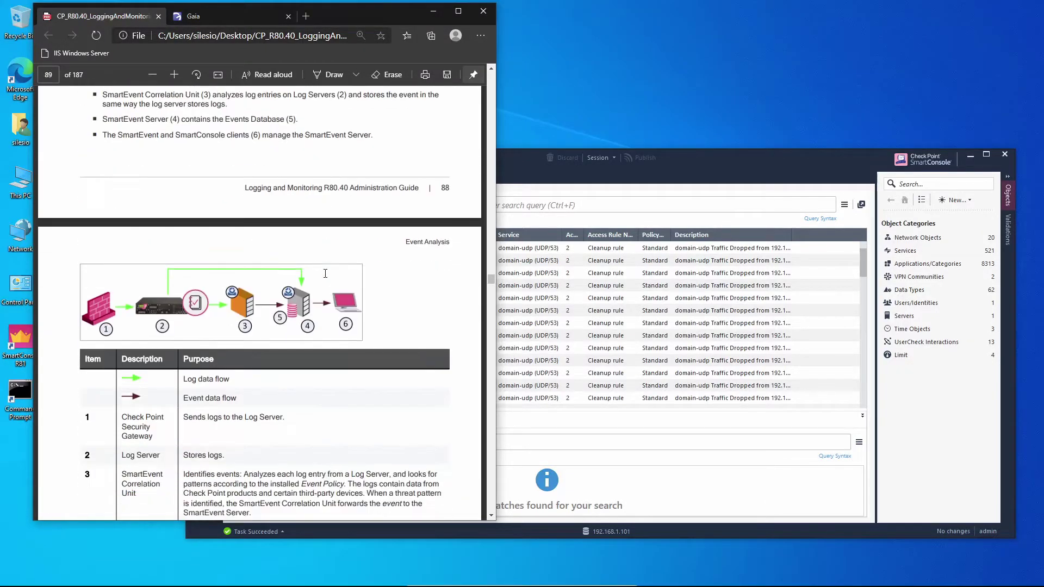
scroll(325, 273, "up", 1)
scroll(327, 278, "down", 1)
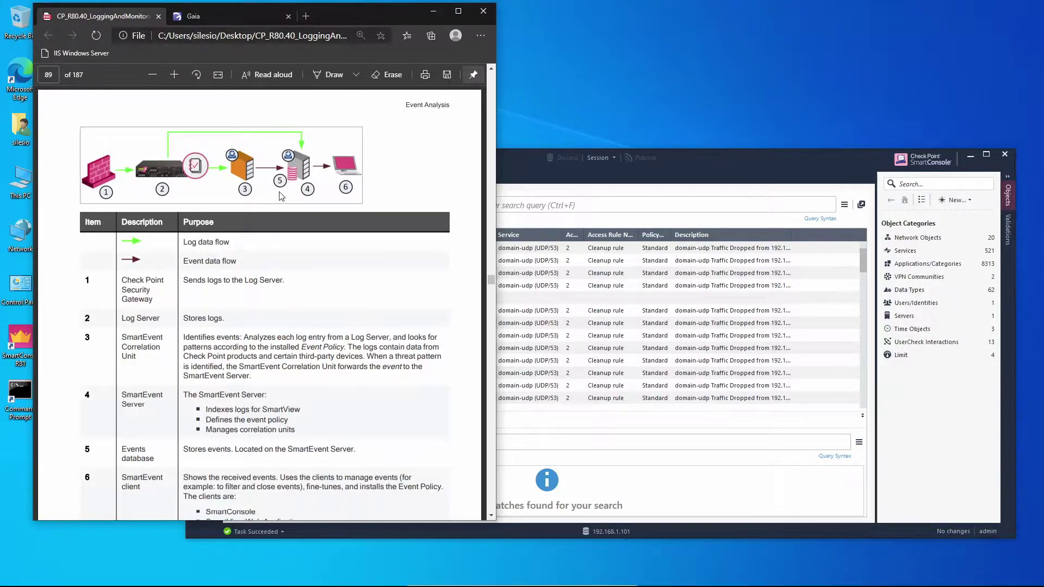
scroll(306, 174, "down", 1)
scroll(290, 208, "up", 2)
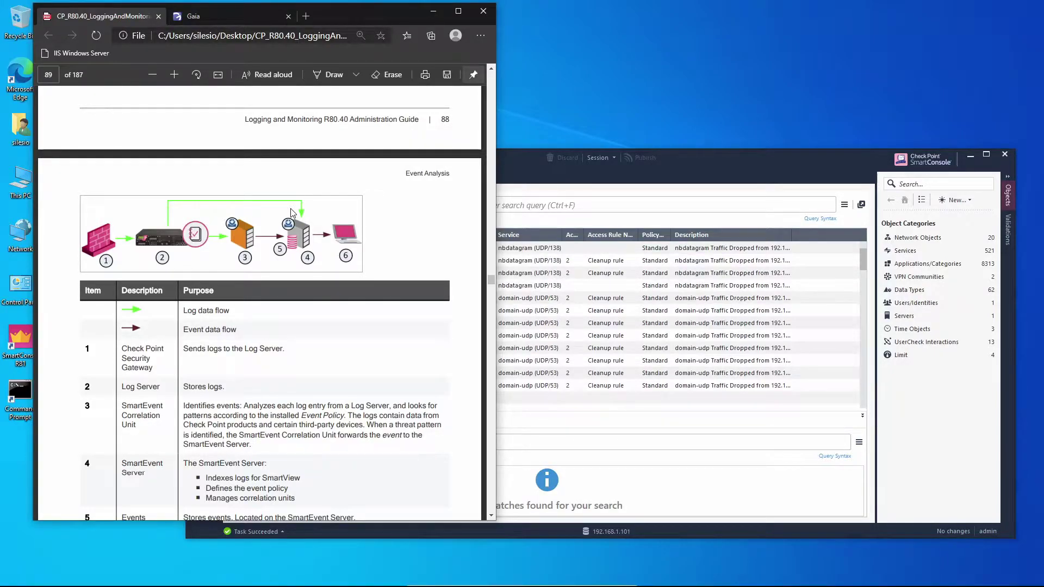
Step: Log in to the Gaia Portal as admin with the account password
left_click(215, 15)
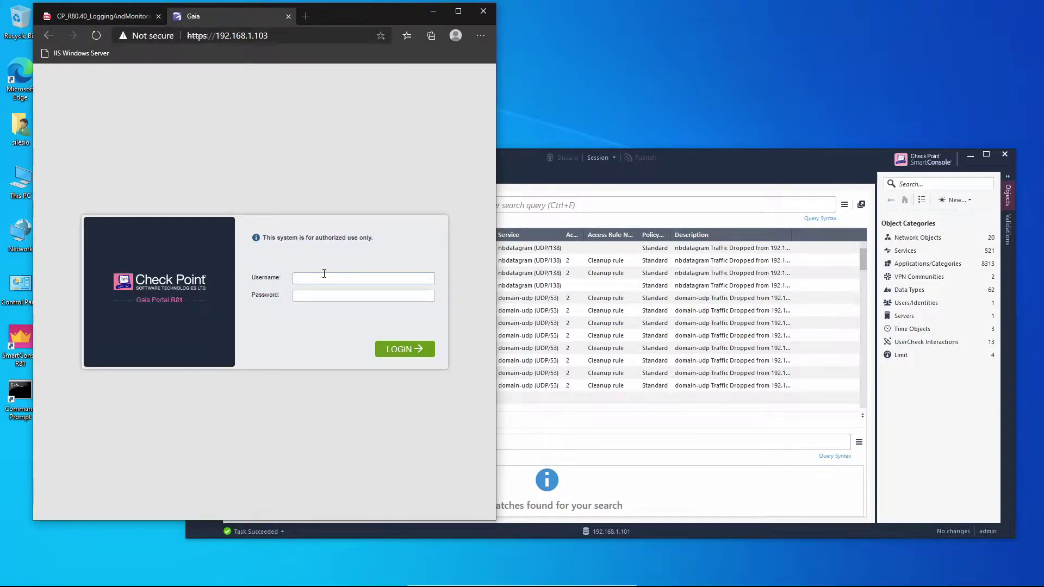
type("admin")
key("Tab")
type("Chkp!234")
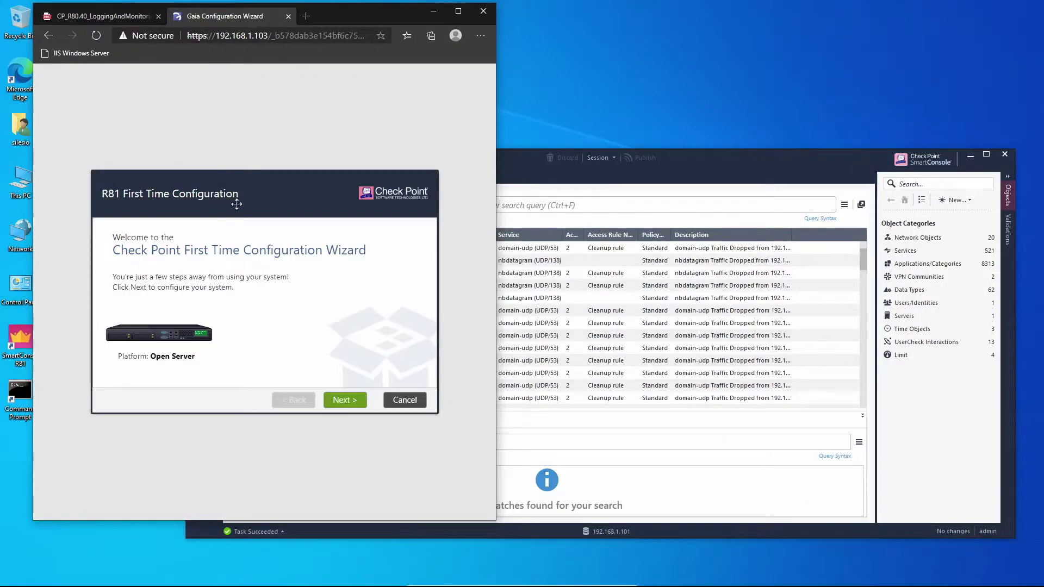
Step: Start the First Time Configuration Wizard with default deployment and set the host name to smartevent
left_click(349, 407)
left_click(351, 408)
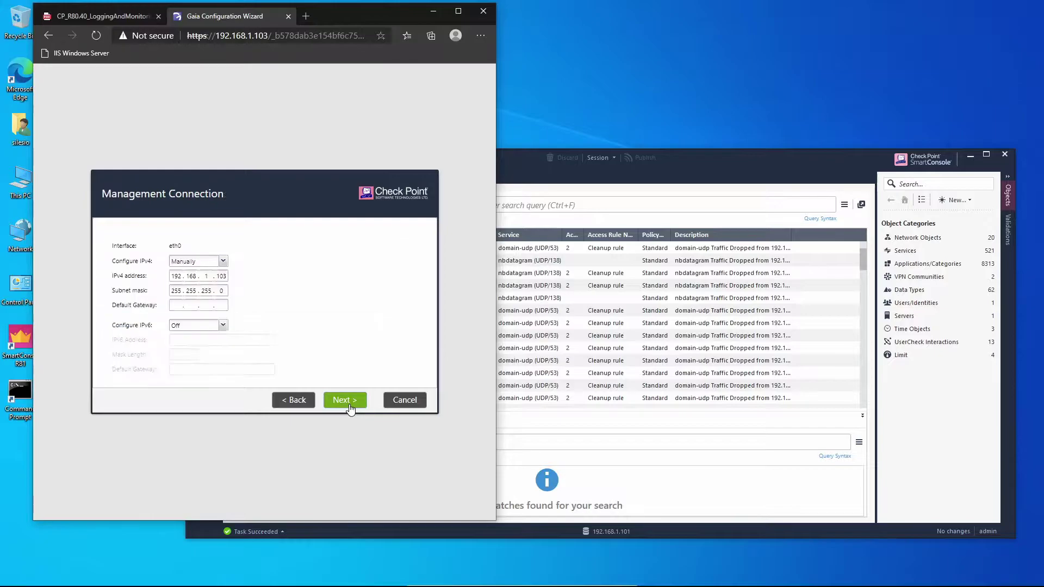
left_click(357, 402)
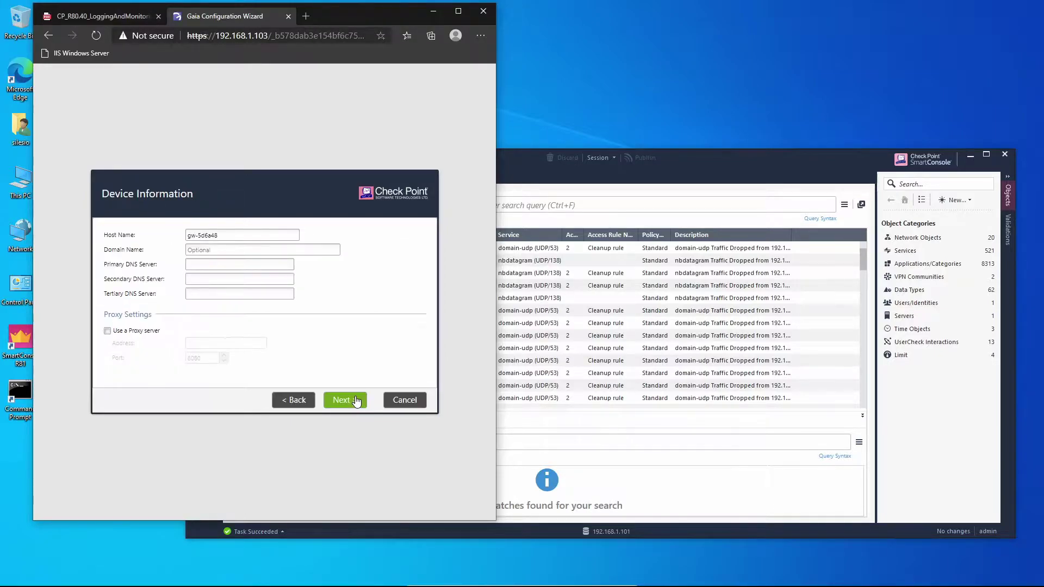
key("ctrl+a")
type("smarte")
type("vent")
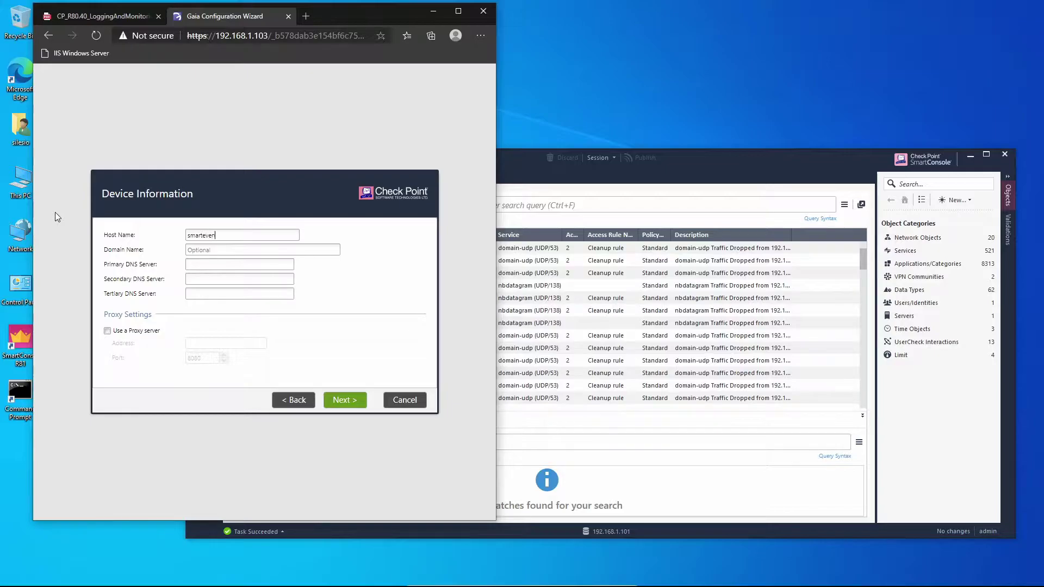
type("_")
left_click(339, 401)
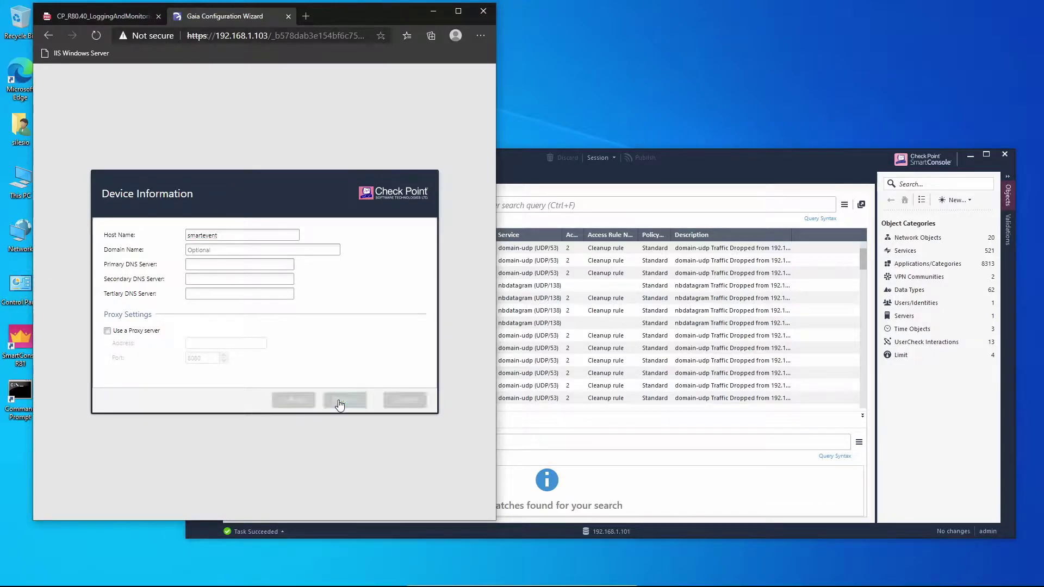
Step: Drop Security Gateway, choose Log Server / SmartEvent only, and disable automatic blade contract downloads
left_click(341, 403)
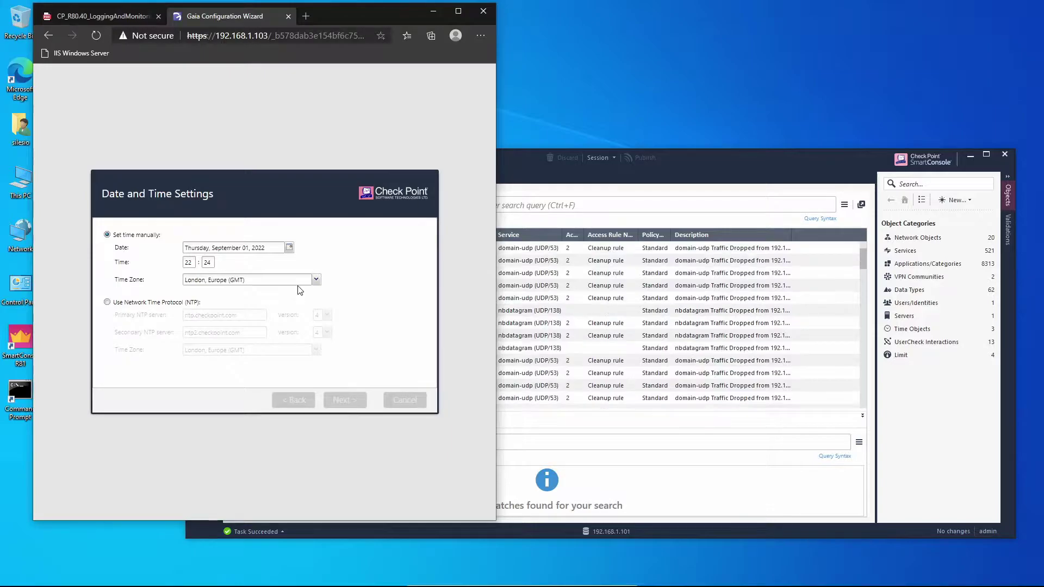
left_click(338, 401)
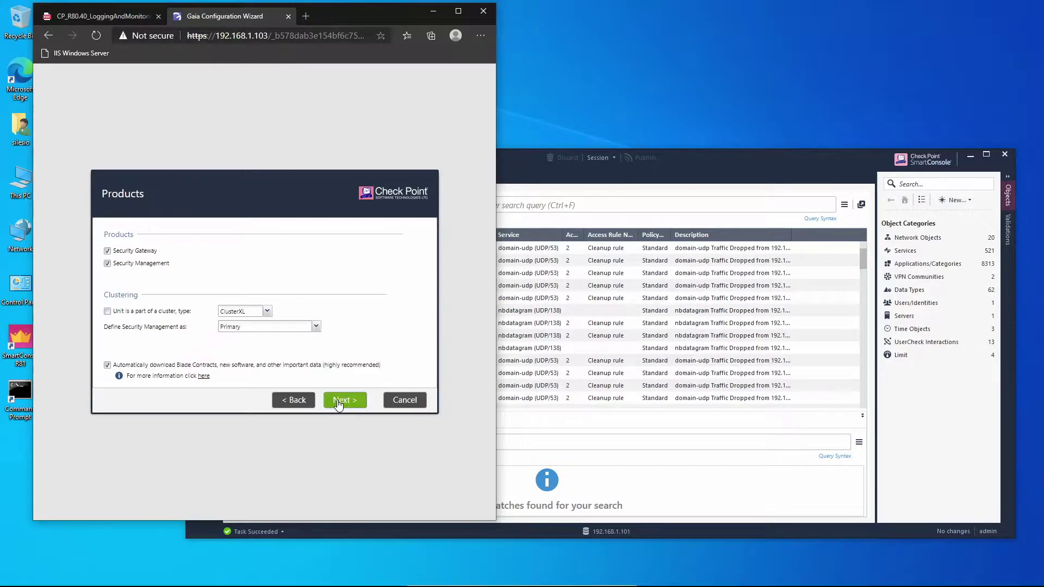
left_click(125, 253)
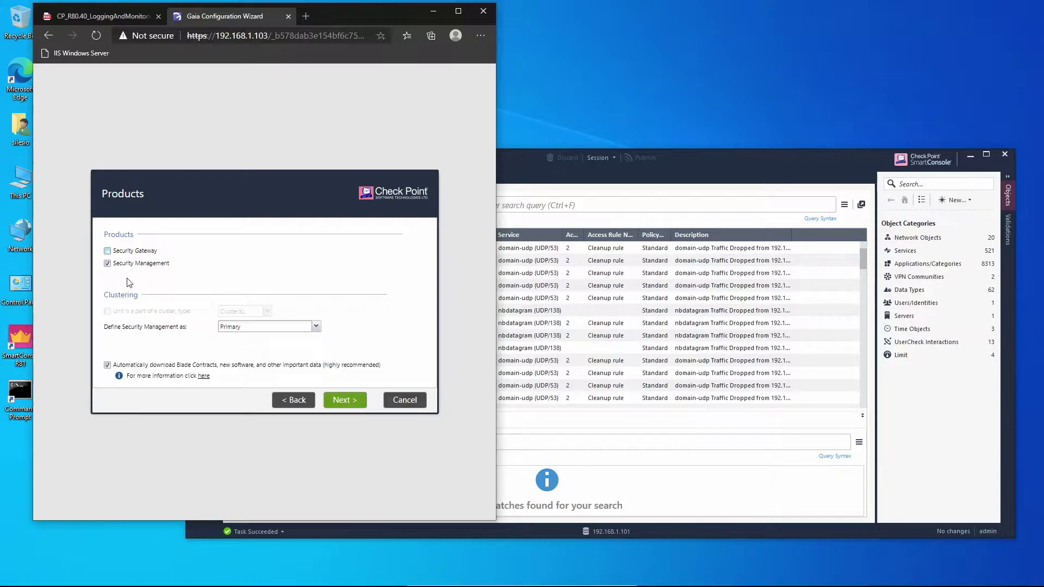
left_click(269, 329)
left_click(251, 363)
left_click(343, 400)
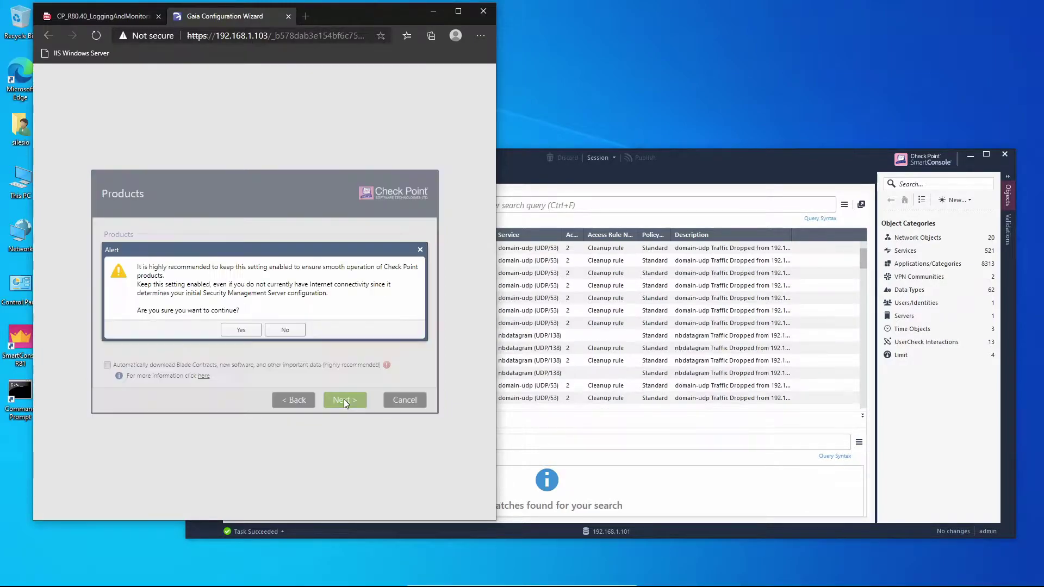
left_click(245, 330)
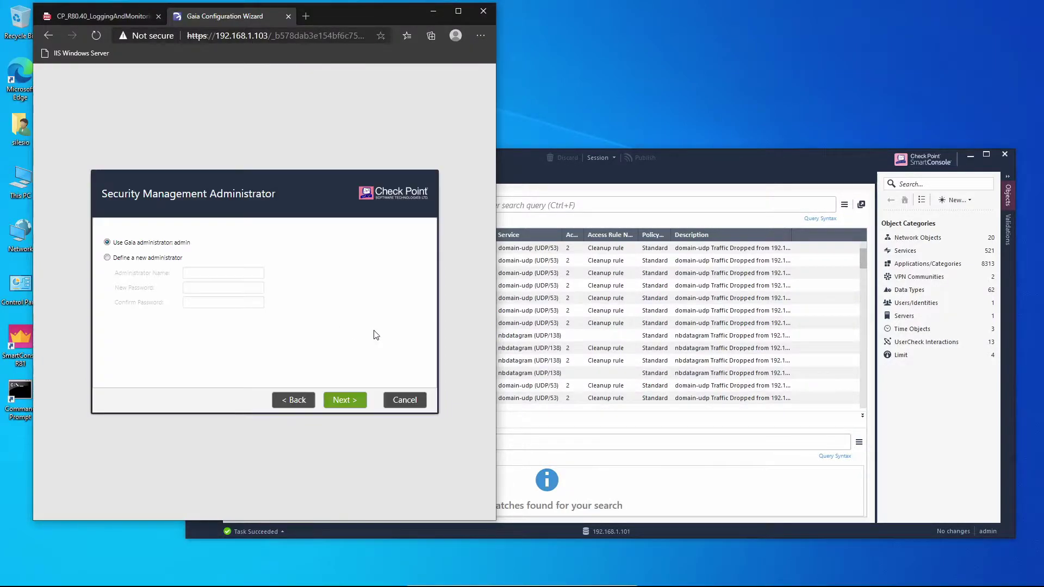
Step: Keep default admin and GUI client settings, set the SIC activation key, decline usage data, and finish
left_click(340, 401)
left_click(341, 401)
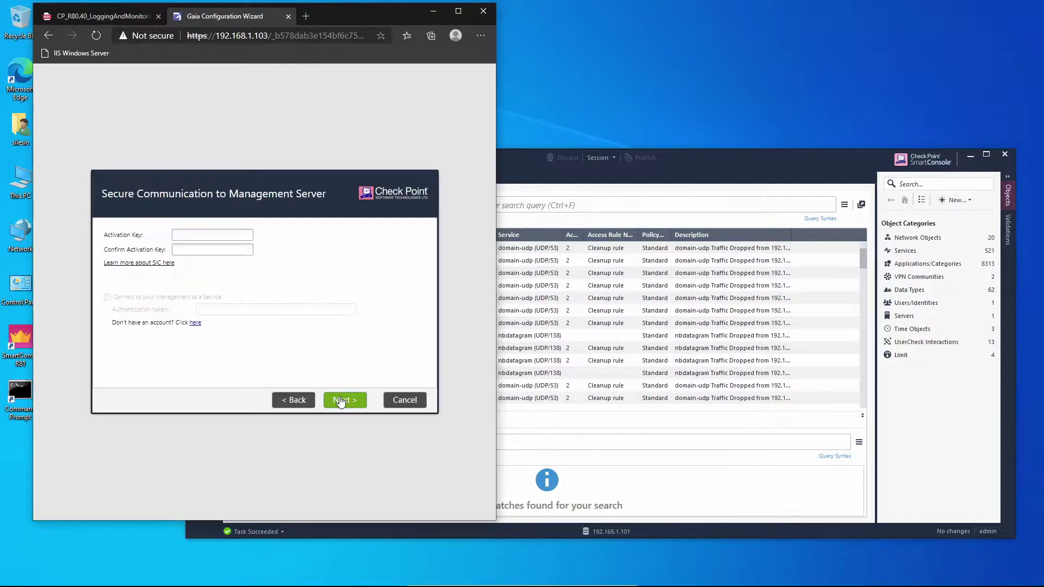
type("123")
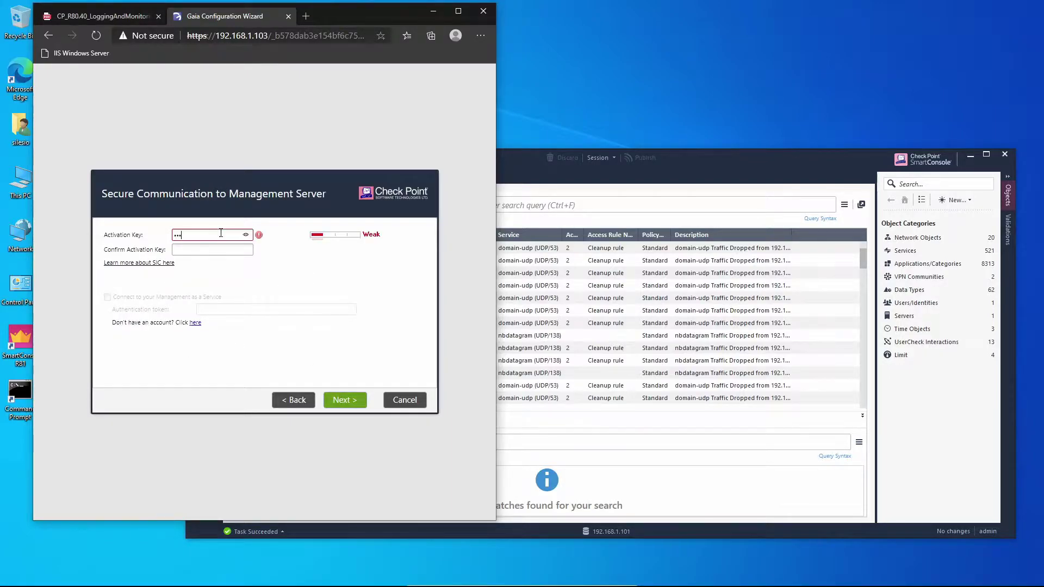
type("456")
key("Tab")
type("123")
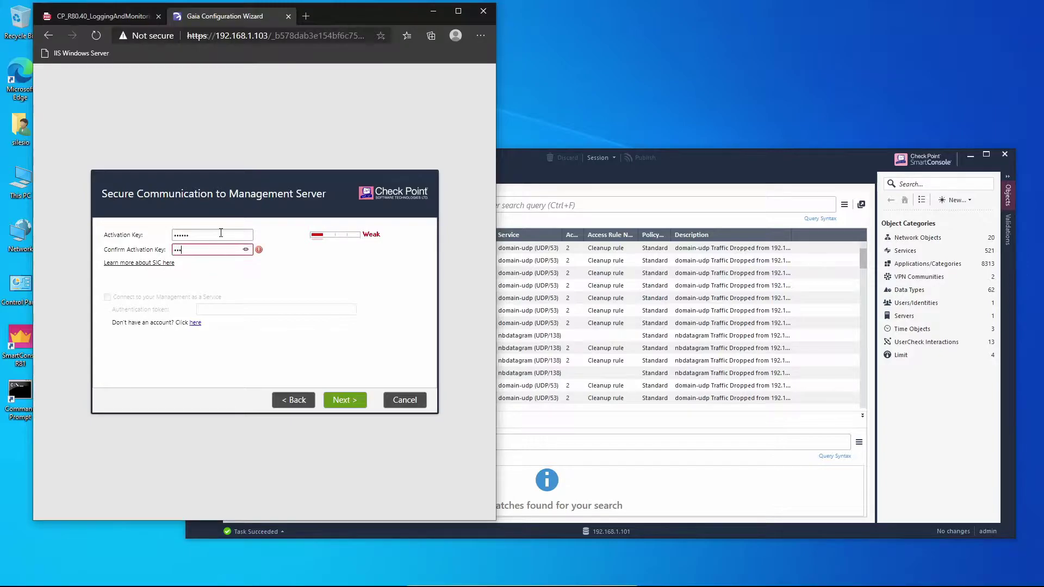
type("456")
left_click(345, 400)
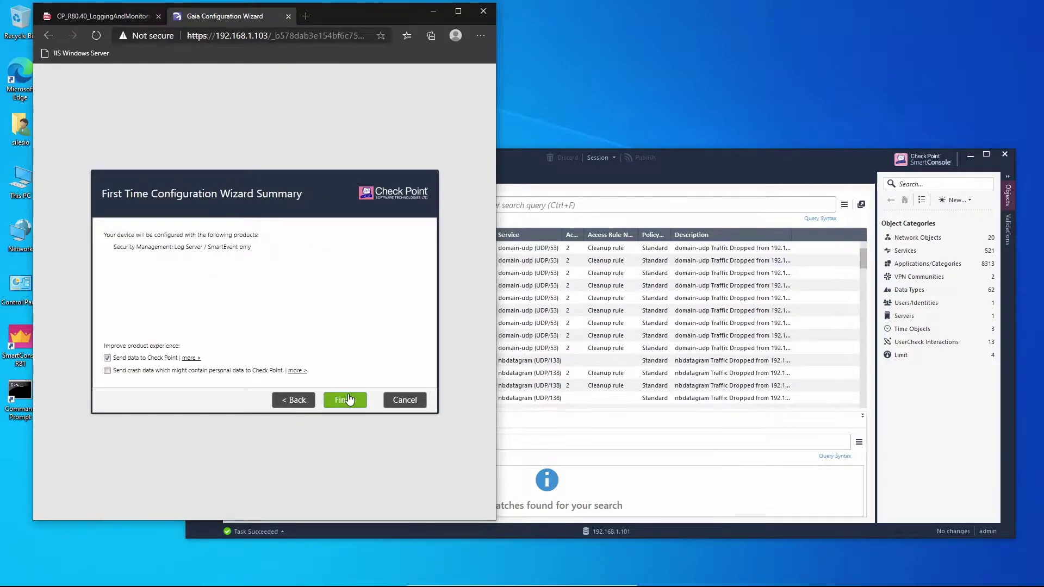
left_click(155, 359)
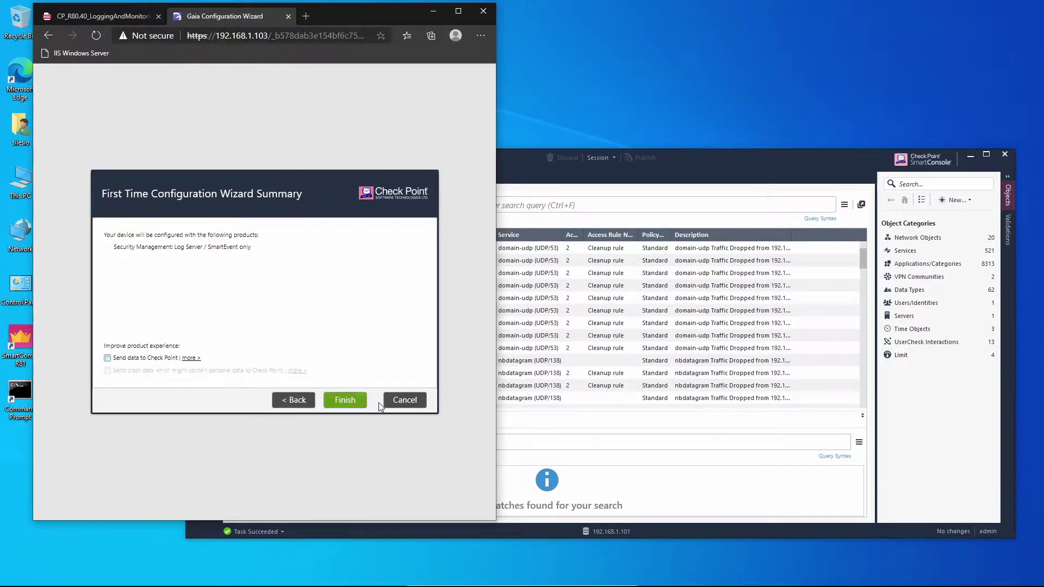
left_click(349, 400)
Step: Apply the Gaia configuration, then open SmartConsole's main menu to create a new object
left_click(251, 314)
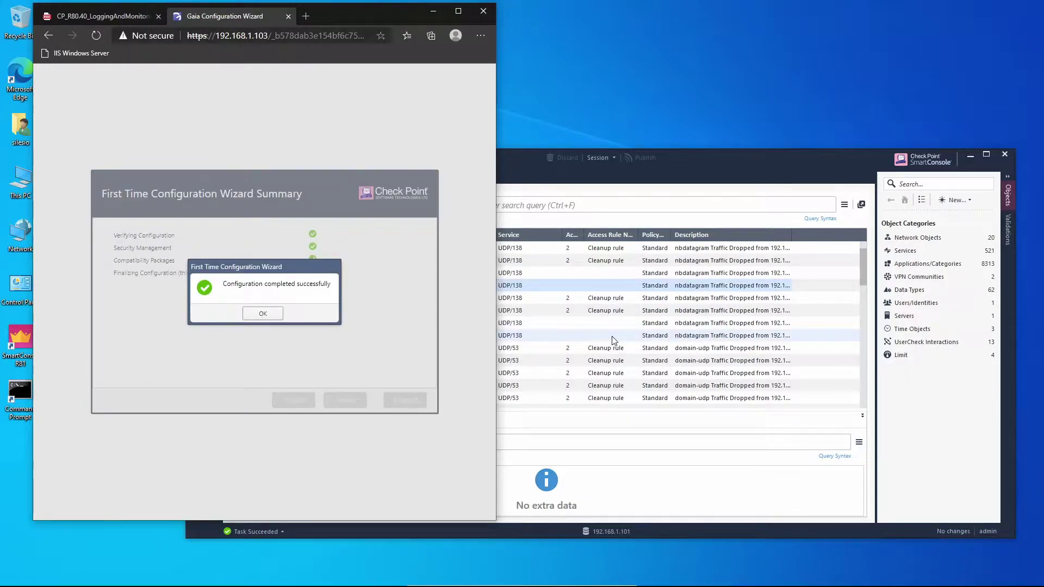
left_click(254, 317)
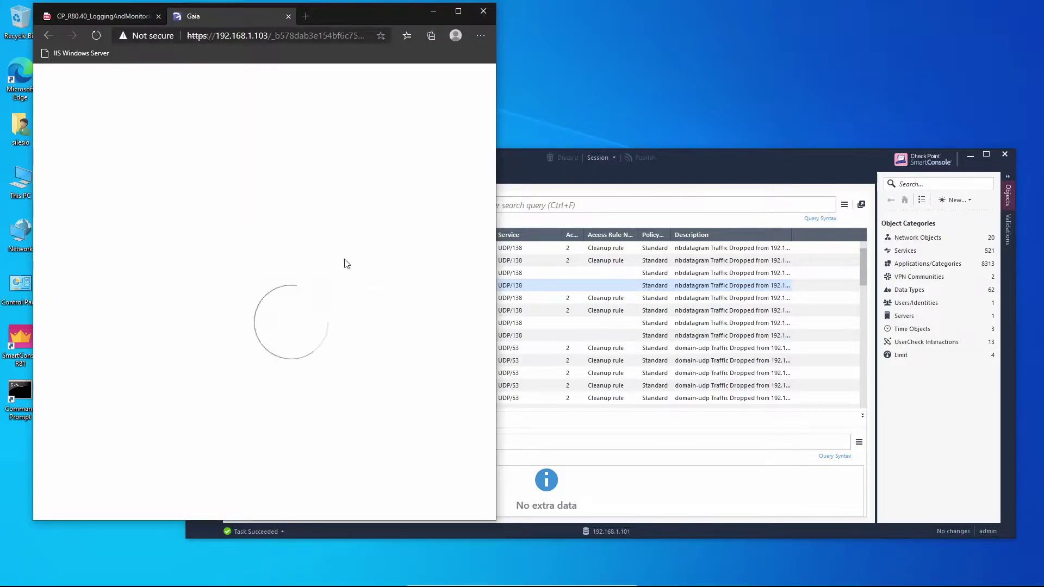
left_click(955, 200)
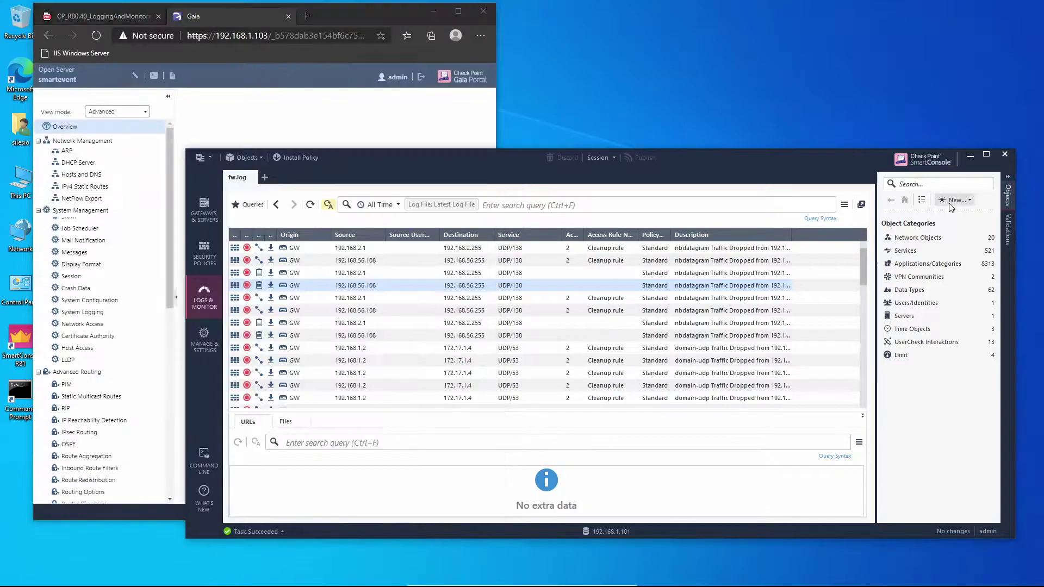
left_click(190, 162)
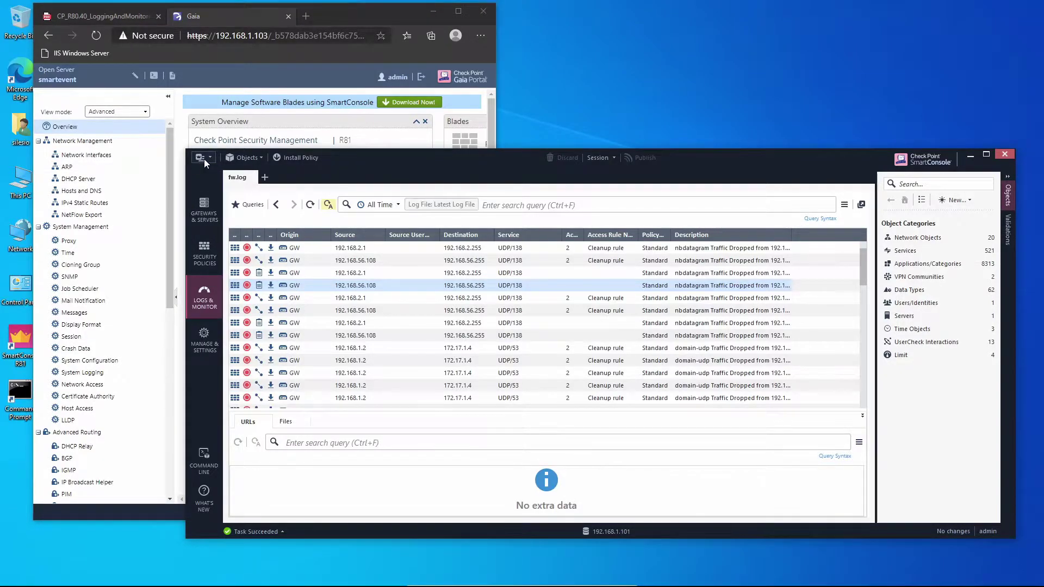
left_click(204, 159)
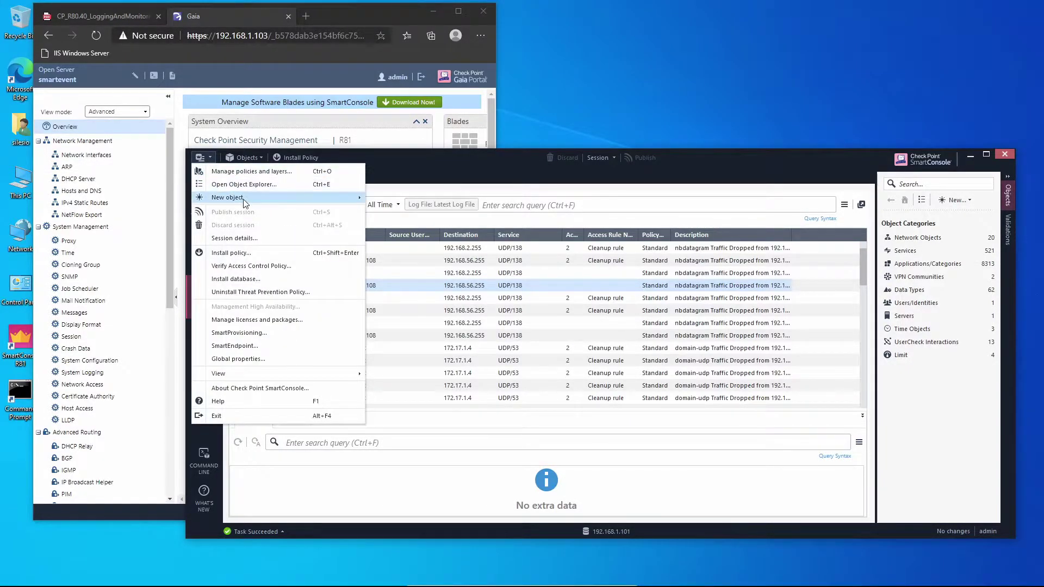
Step: Create a new Check Point Host named smartevent with IPv4 address 192.168.1.103
mouse_move(244, 203)
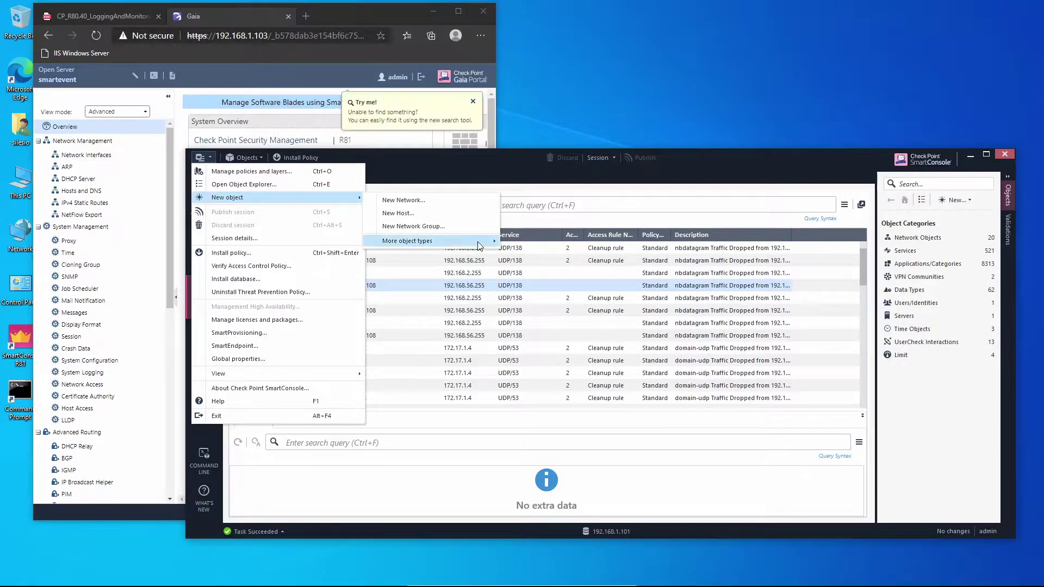
mouse_move(479, 246)
mouse_move(543, 243)
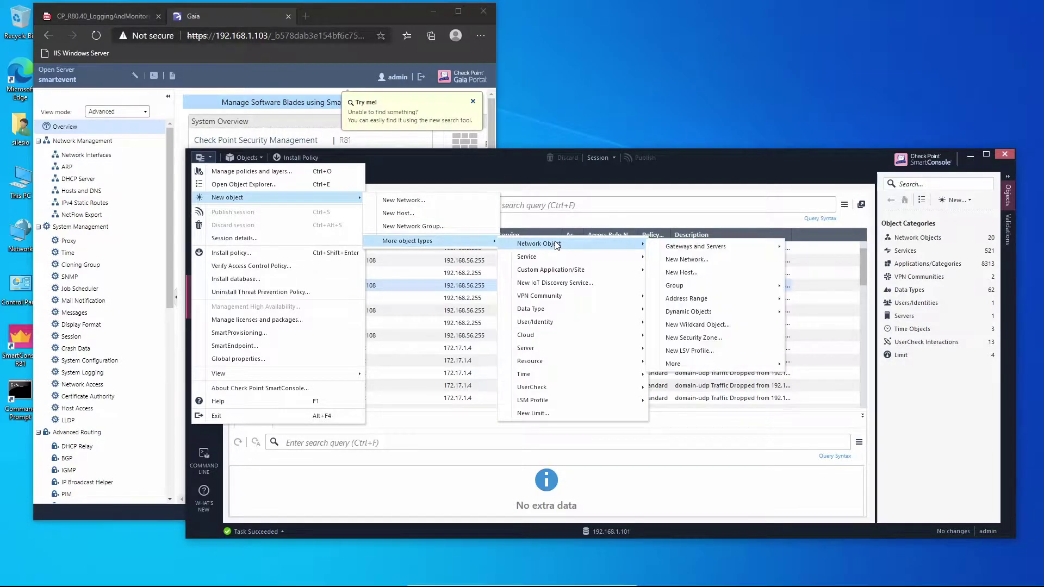
mouse_move(740, 246)
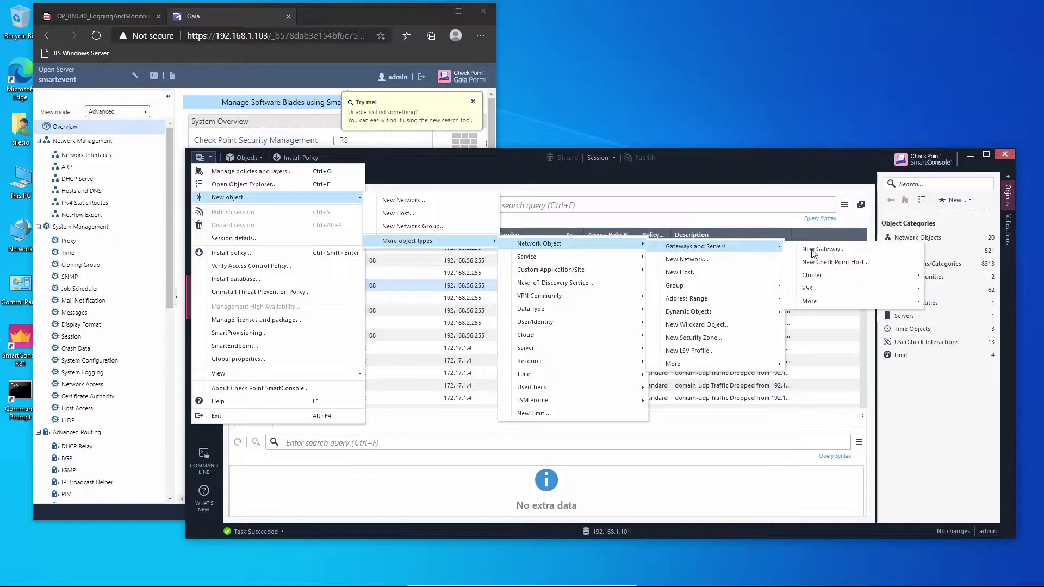
left_click(831, 262)
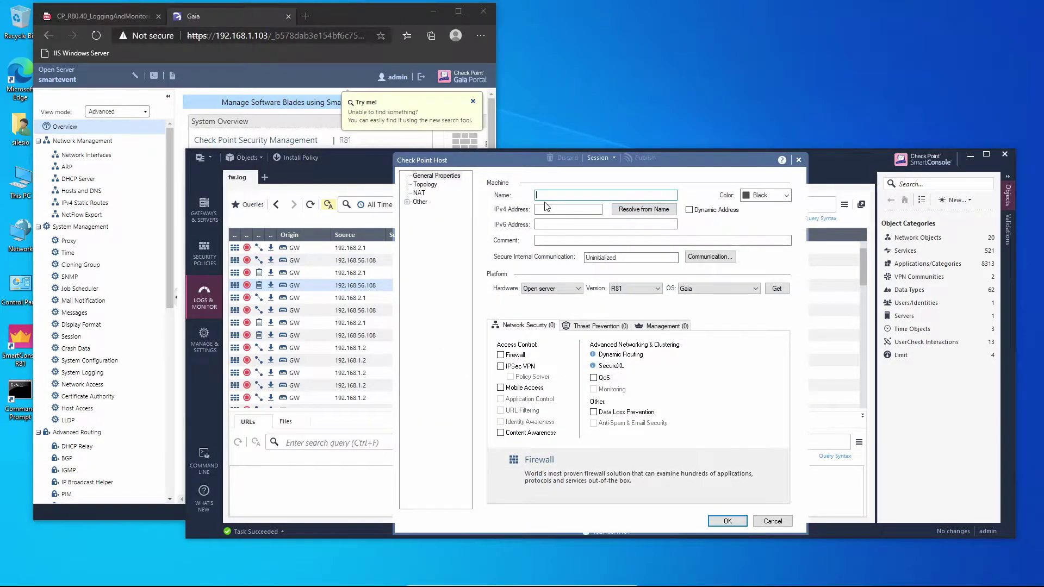
type("smartevent")
left_click(546, 211)
type("192.168.1.103")
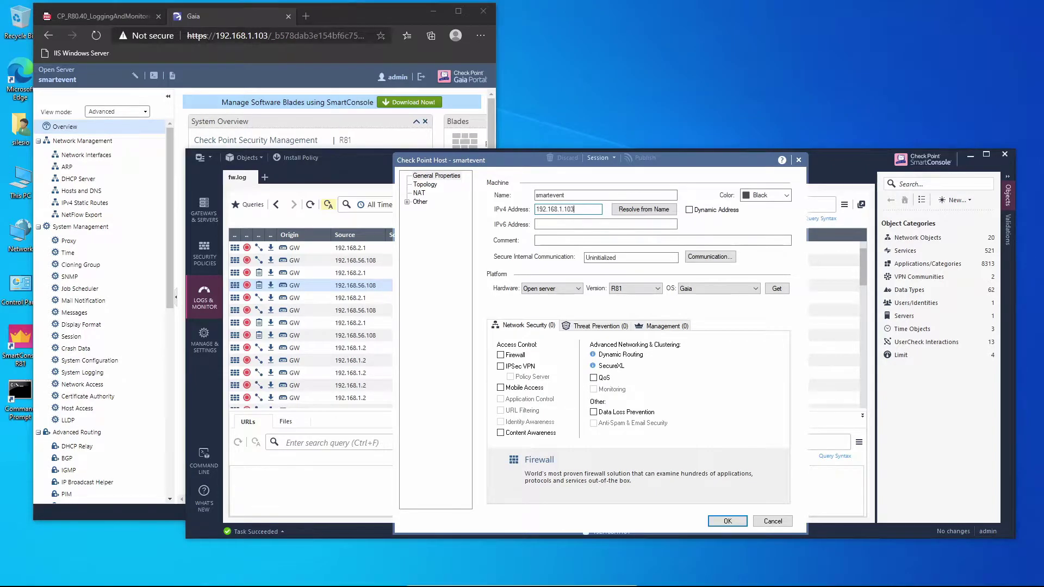
Step: On the Management tab, enable Logging & Status, SmartEvent Server and SmartEvent Correlation Unit
left_click(673, 328)
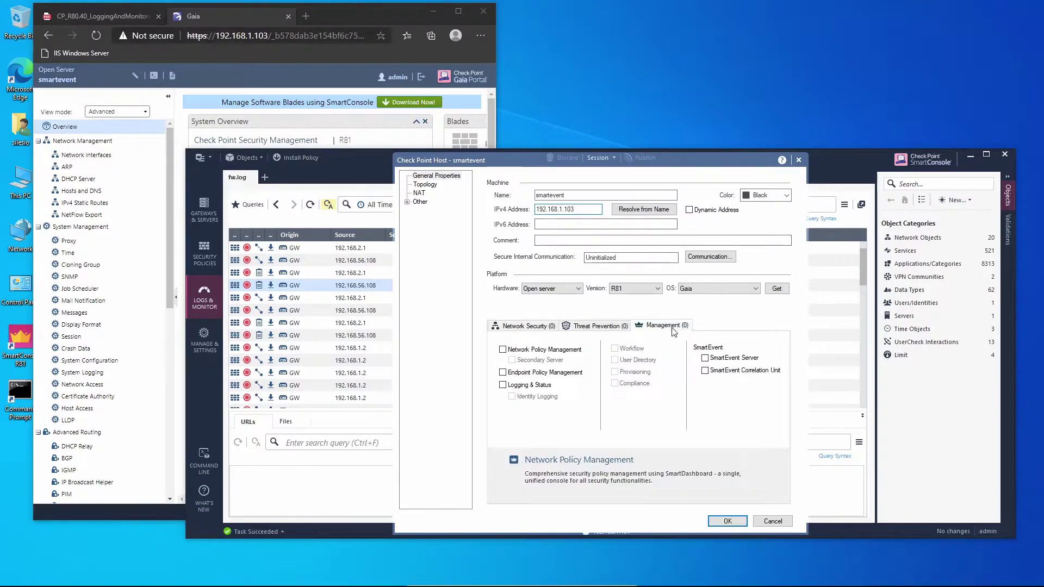
left_click(542, 387)
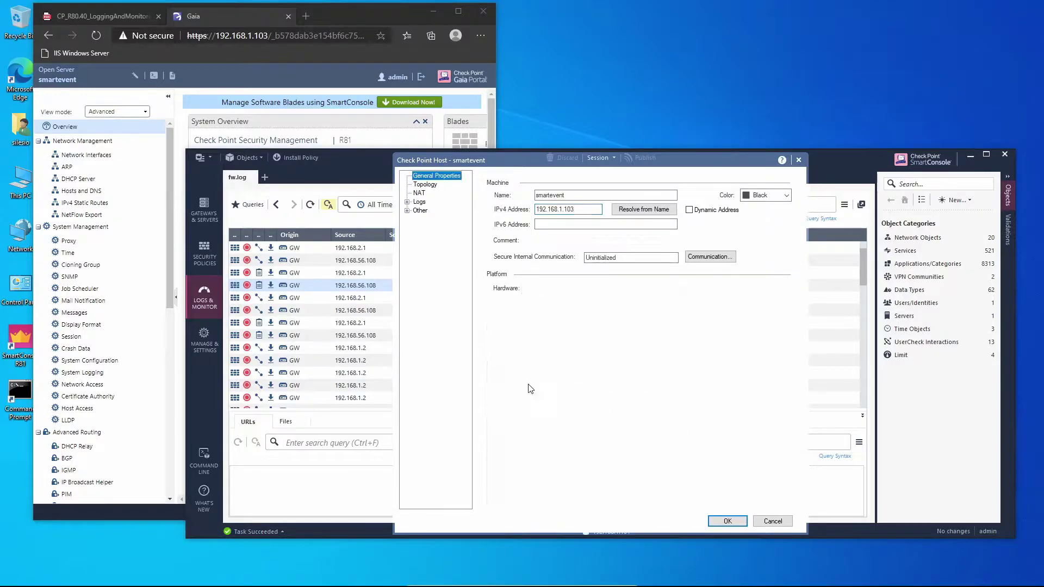
left_click(714, 359)
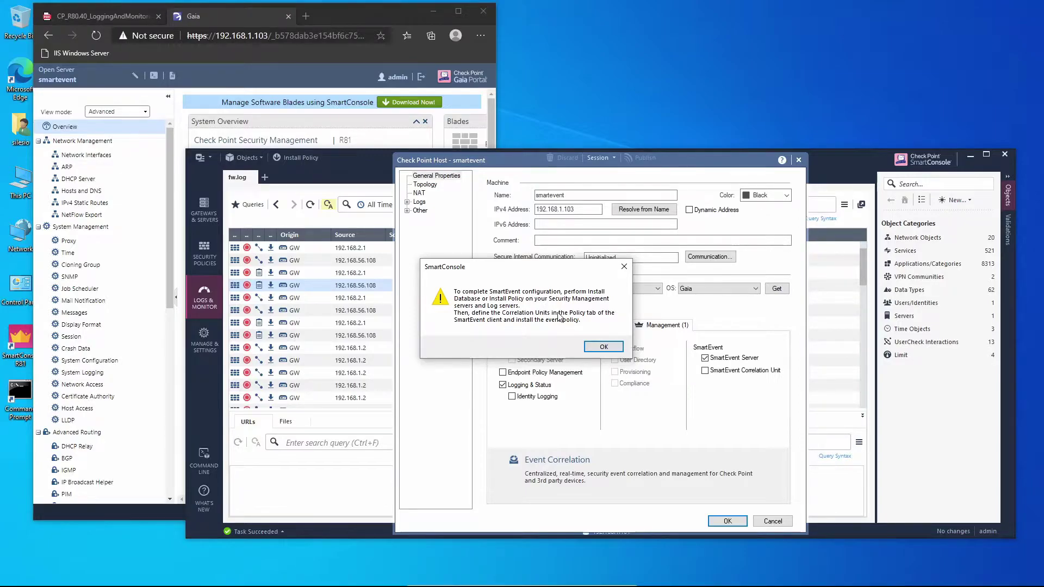
left_click(603, 346)
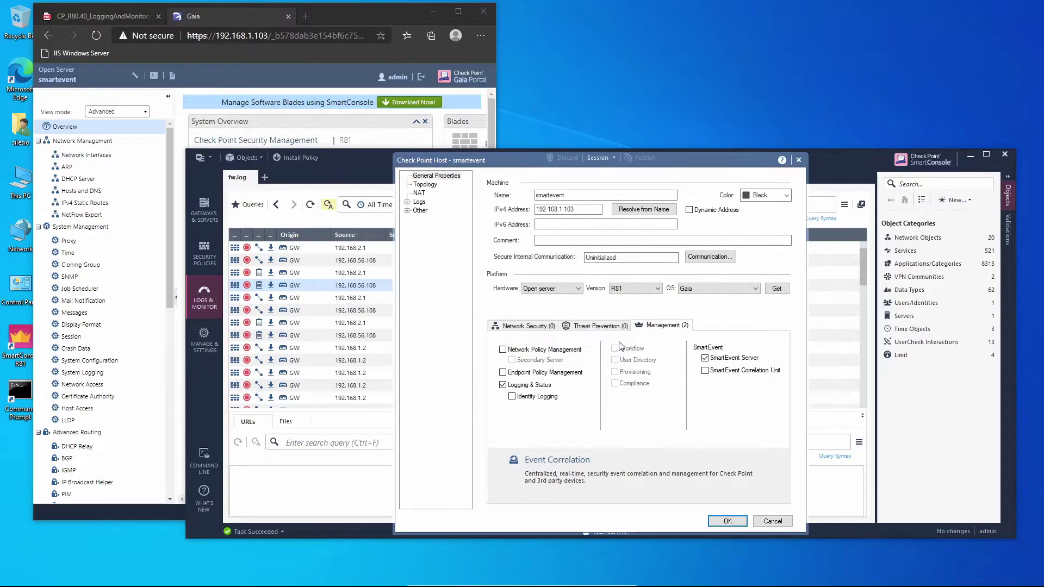
left_click(706, 371)
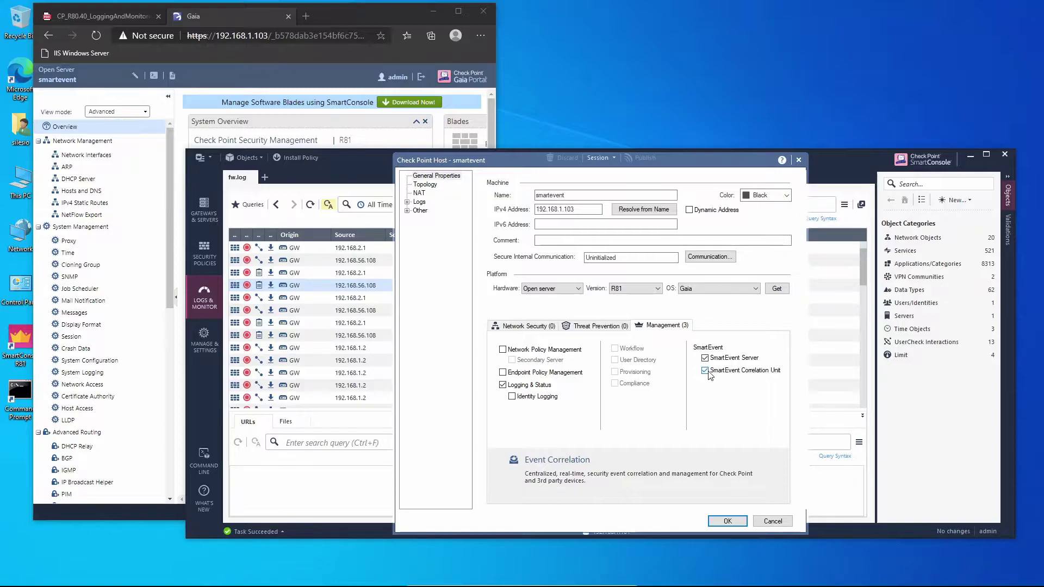
Step: Initialize SIC with the smartevent host using the one-time password until trust is established
left_click(709, 259)
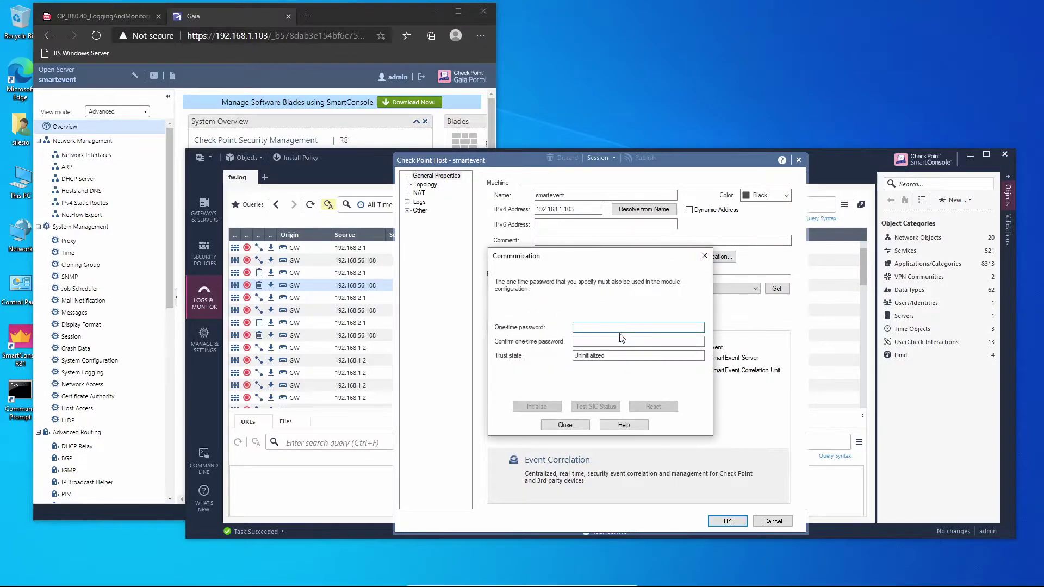
type("1234")
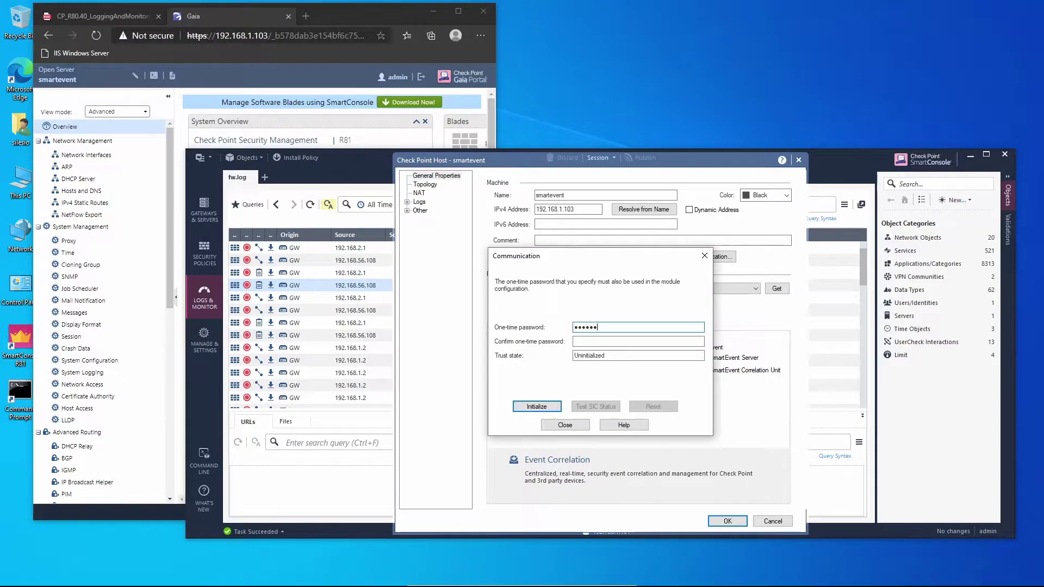
left_click(637, 341)
left_click(555, 406)
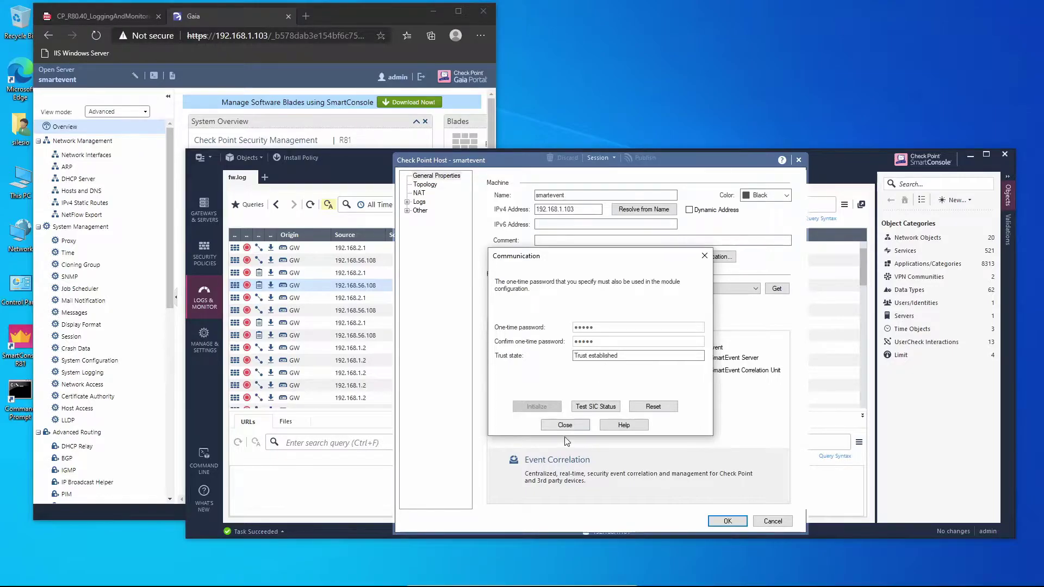
left_click(566, 425)
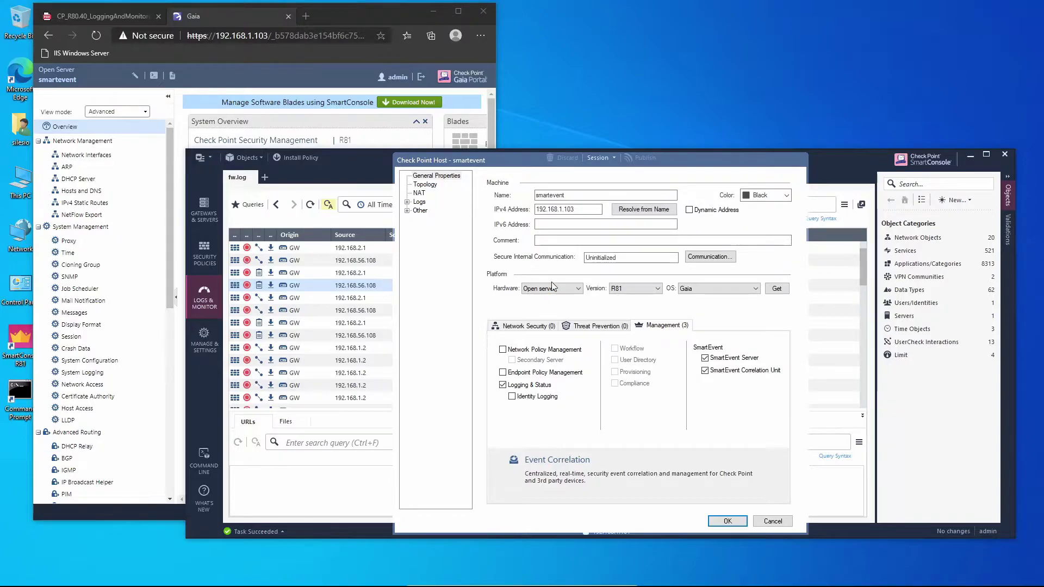
Step: Disable Log Indexing under Logs and save the smartevent host with OK
left_click(420, 203)
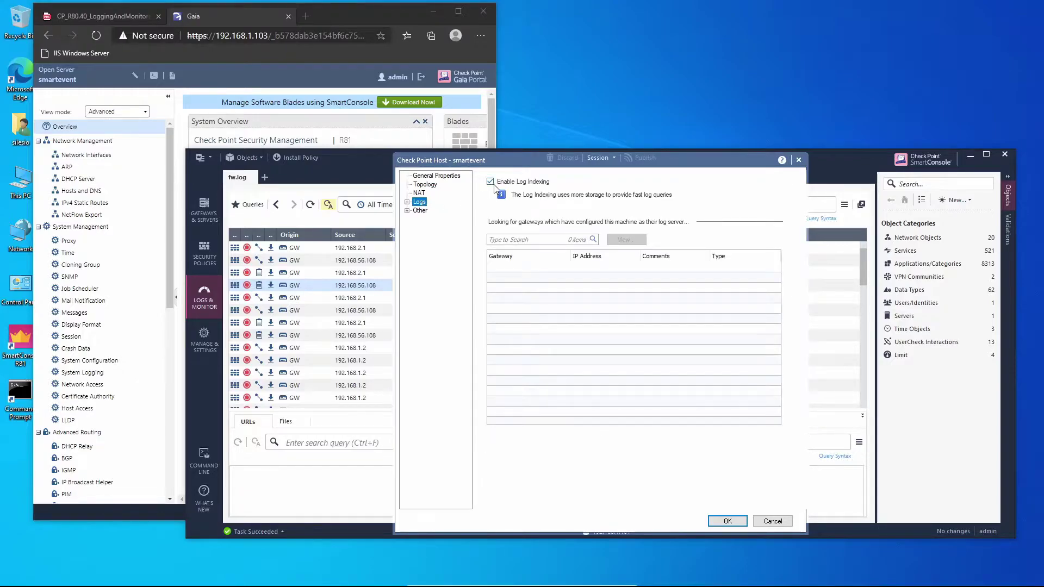
left_click(491, 182)
left_click(446, 176)
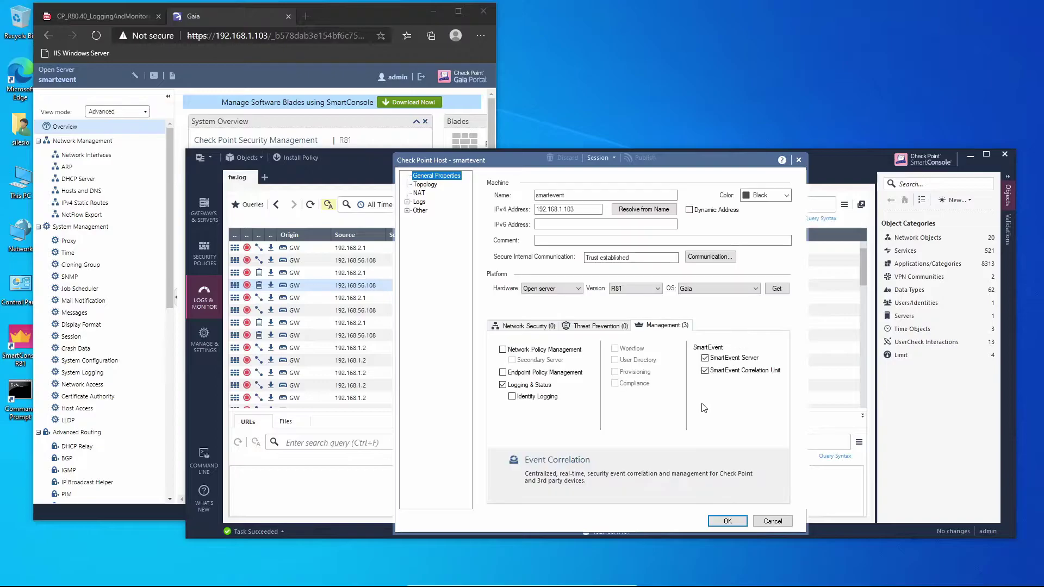
left_click(726, 521)
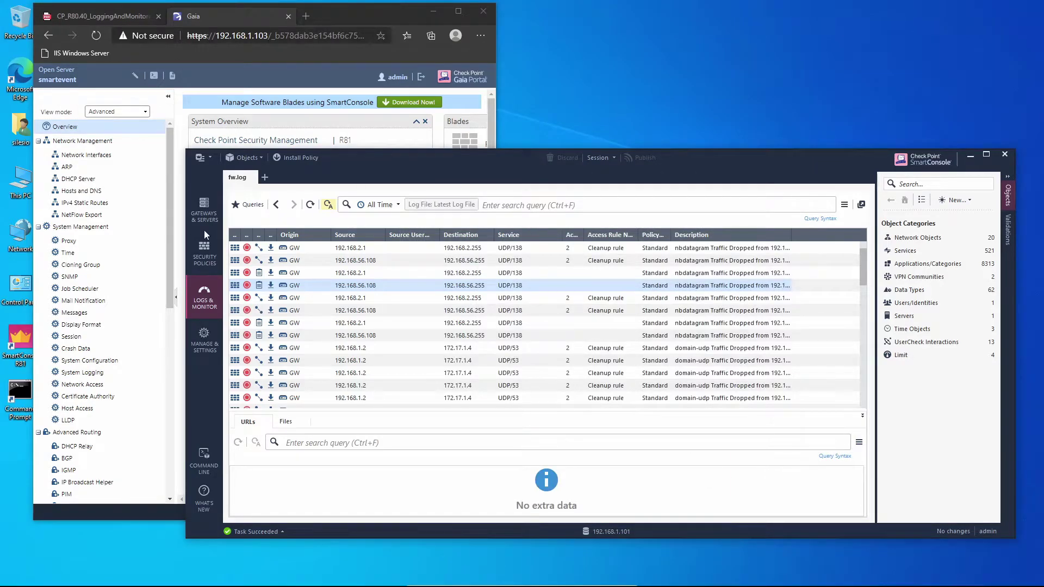
Step: Publish changes and install the database on GW, log_server, smartevent and sms-1
left_click(209, 216)
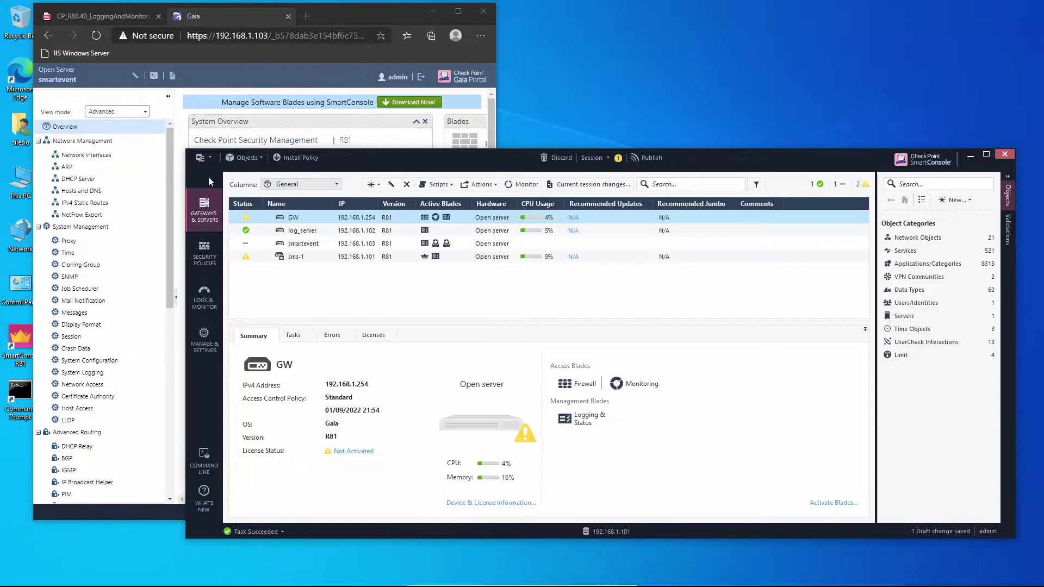
left_click(203, 157)
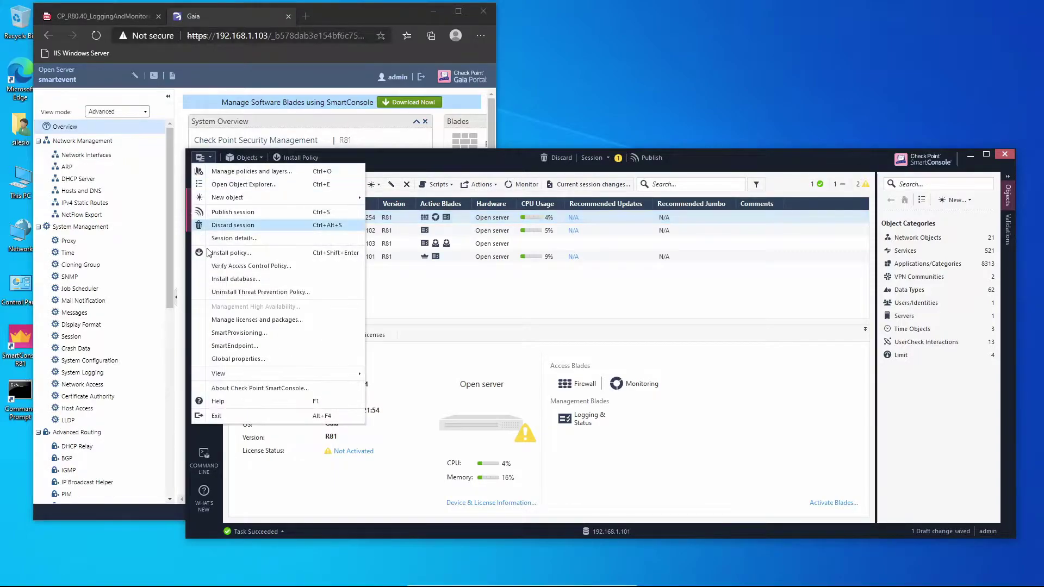
left_click(592, 317)
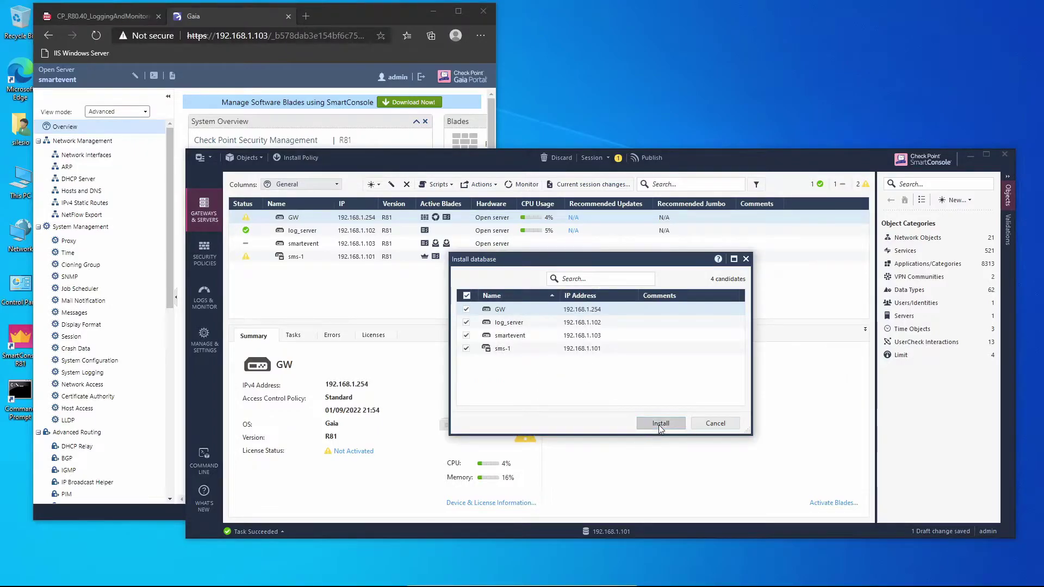
left_click(658, 425)
left_click(654, 416)
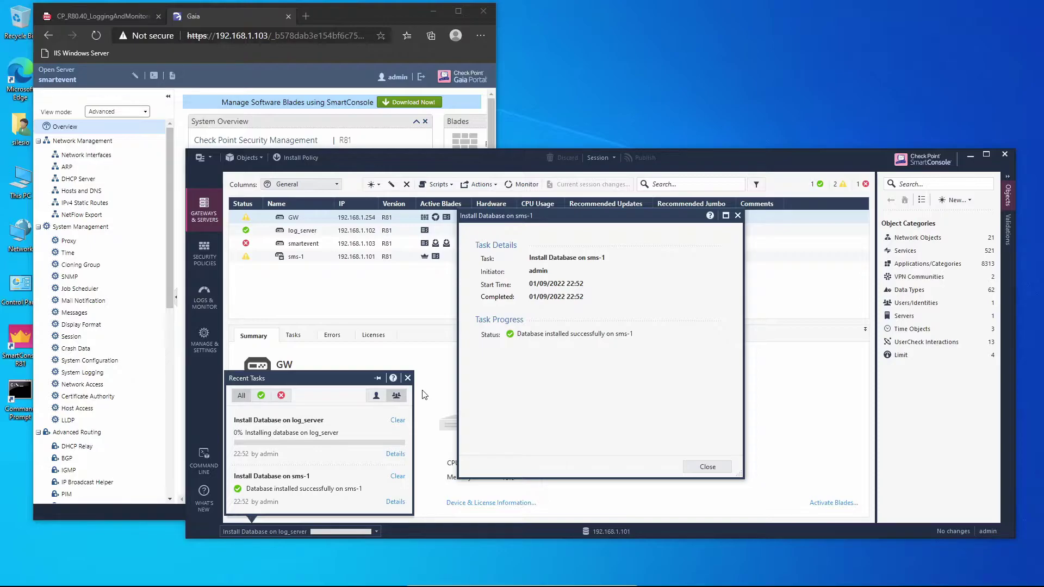
left_click(700, 467)
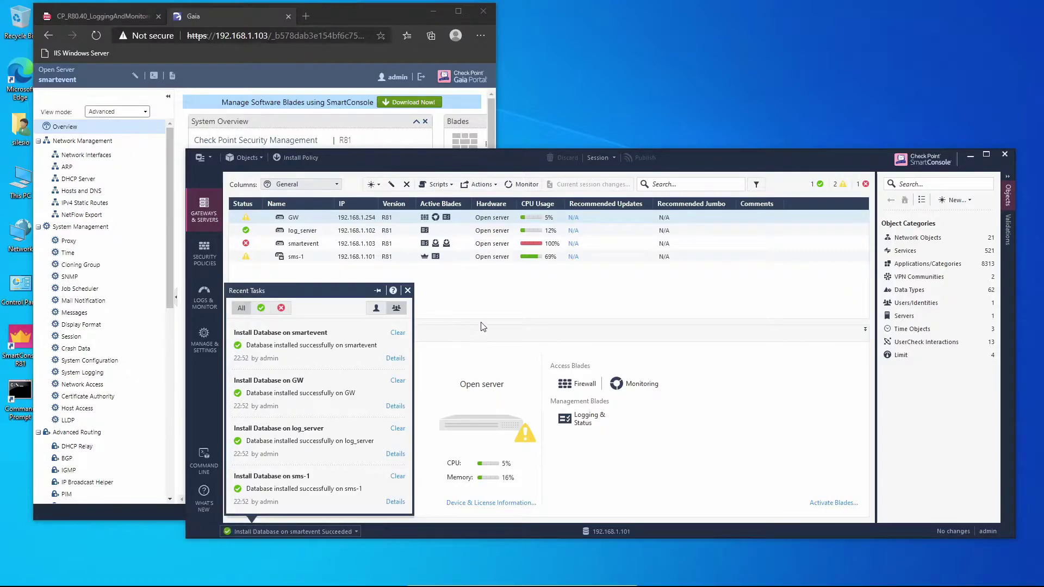
Step: Close Recent Tasks and open a new tab in Logs & Monitor beside fw.log
left_click(494, 298)
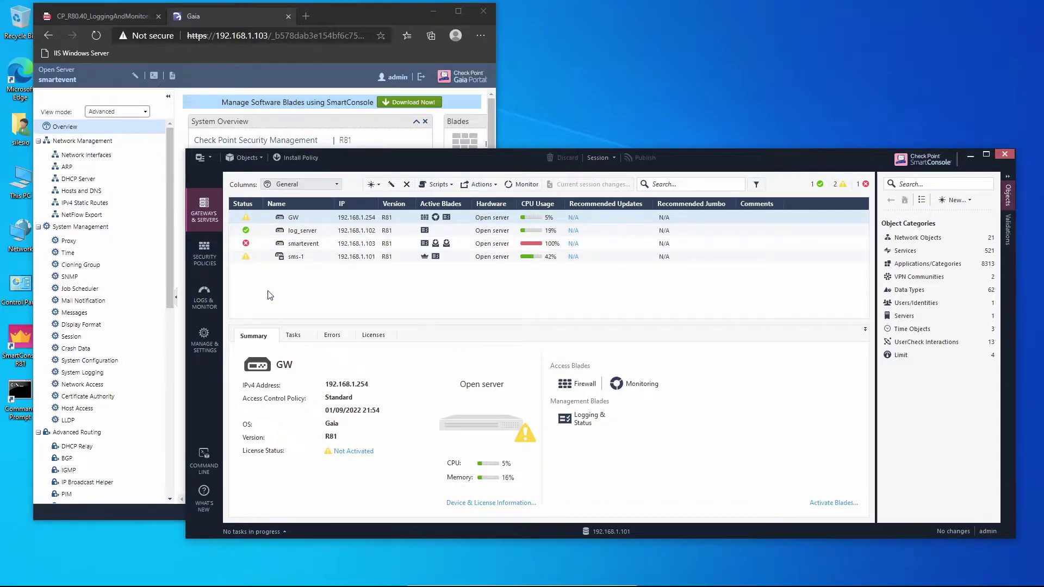
left_click(208, 295)
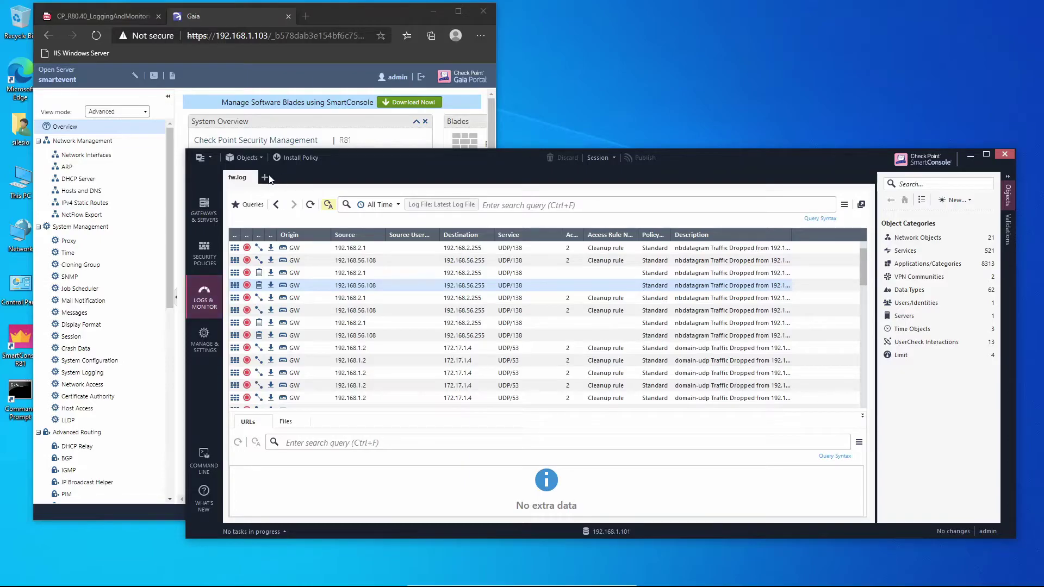
left_click(265, 178)
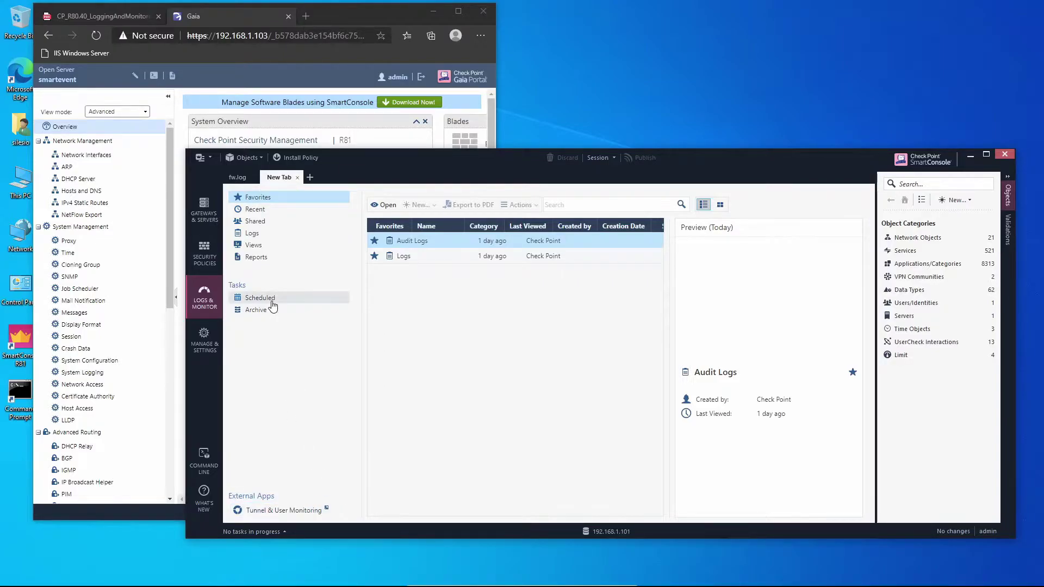
Step: Install the Standard access policy on GW and return to the Gateways & Servers list
left_click(295, 157)
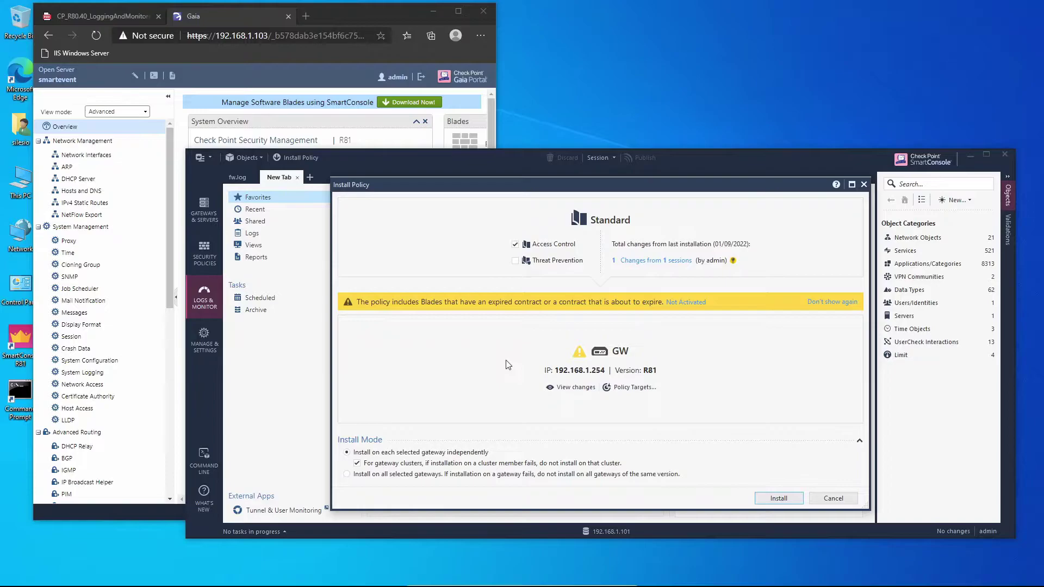
left_click(770, 498)
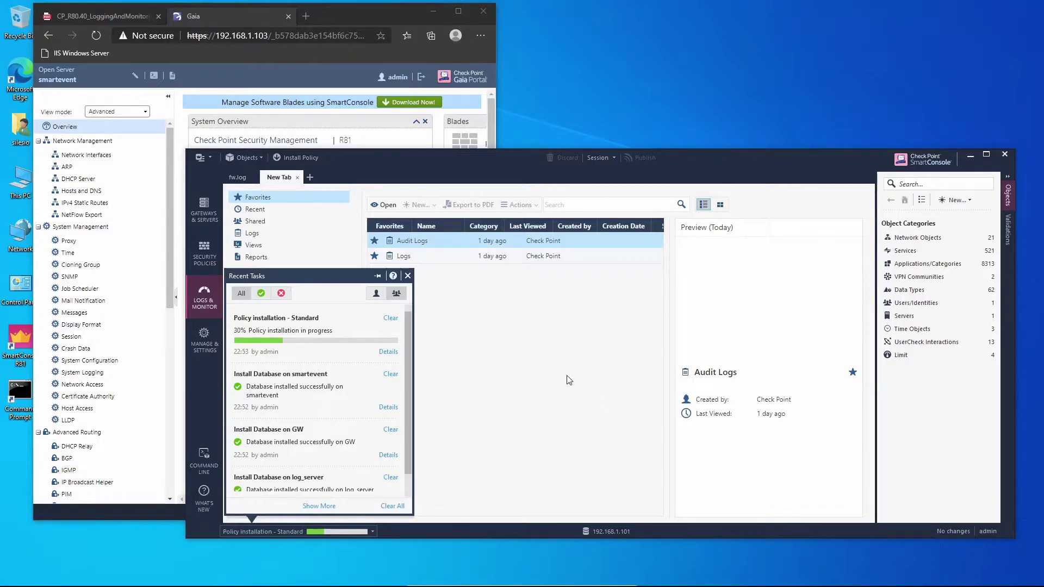
left_click(568, 379)
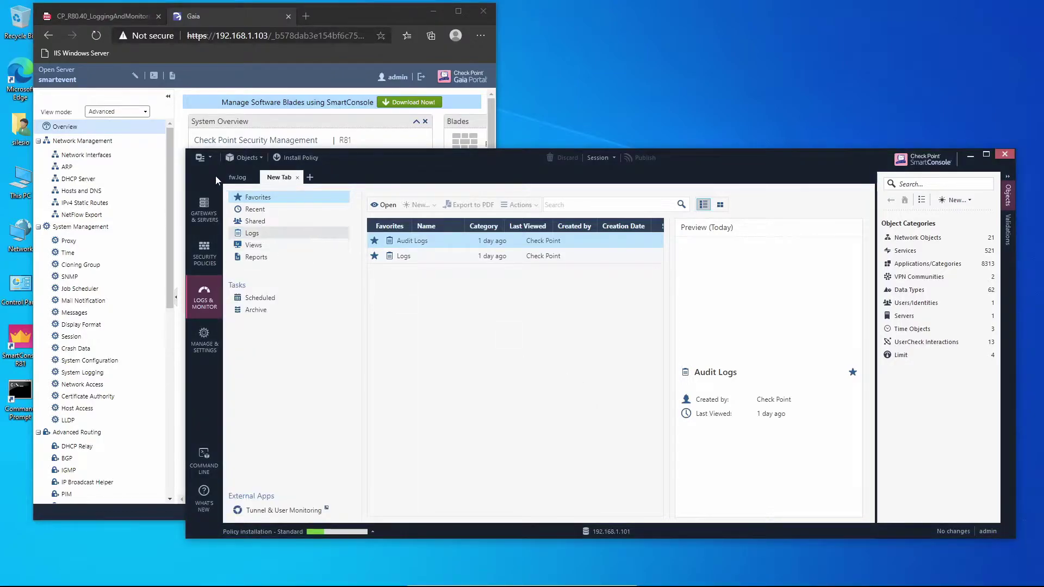
left_click(212, 215)
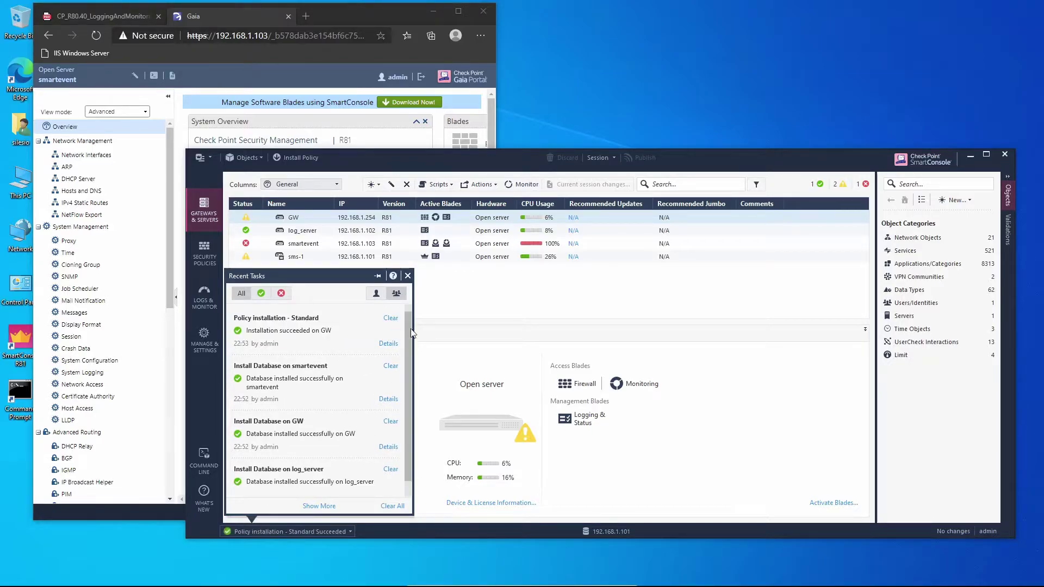
left_click(491, 293)
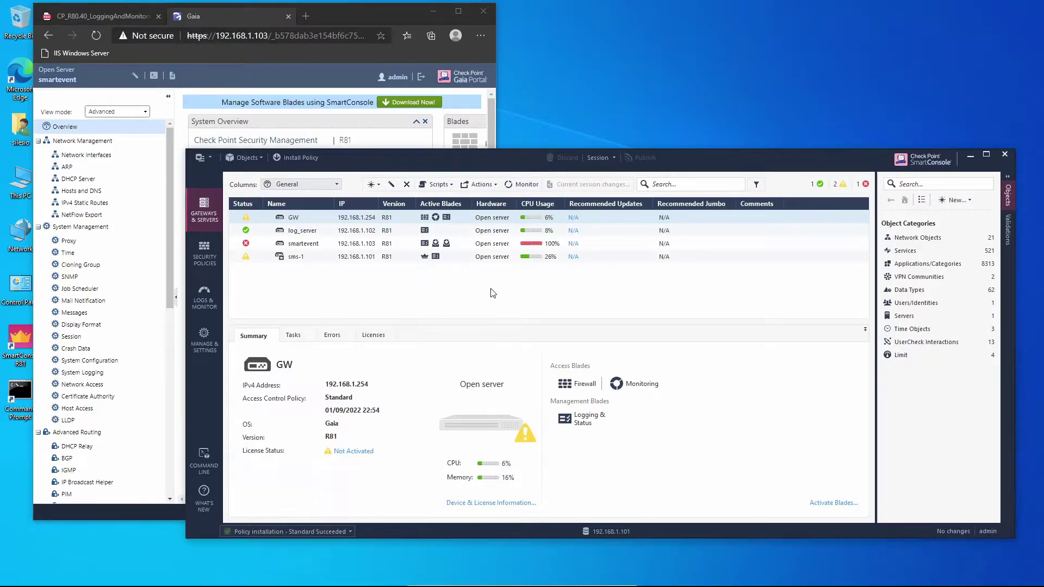
Step: Check the fw.log logs in Logs & Monitor, then launch a second SmartConsole sign-in window
left_click(209, 295)
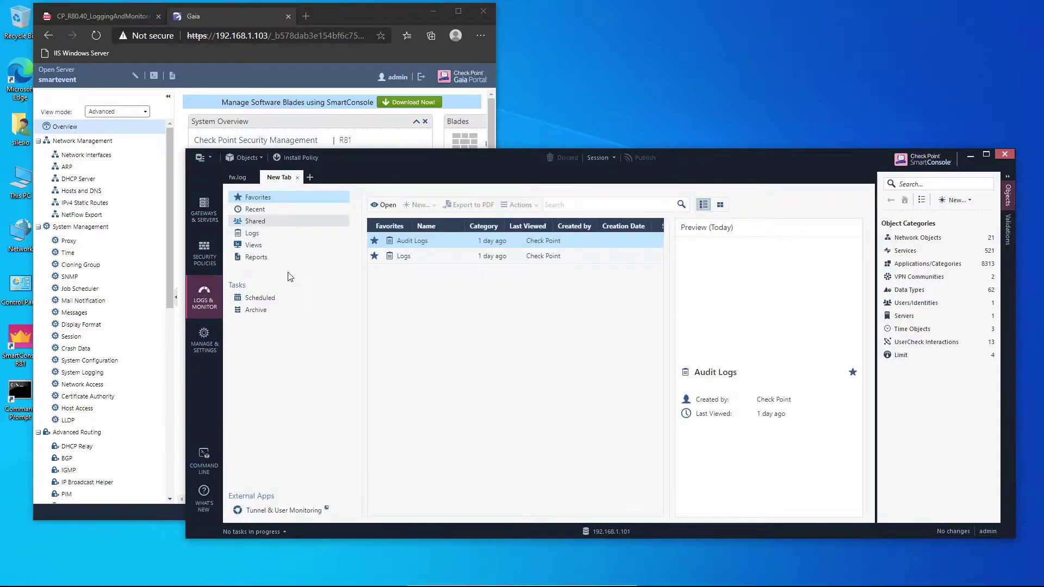
left_click(240, 178)
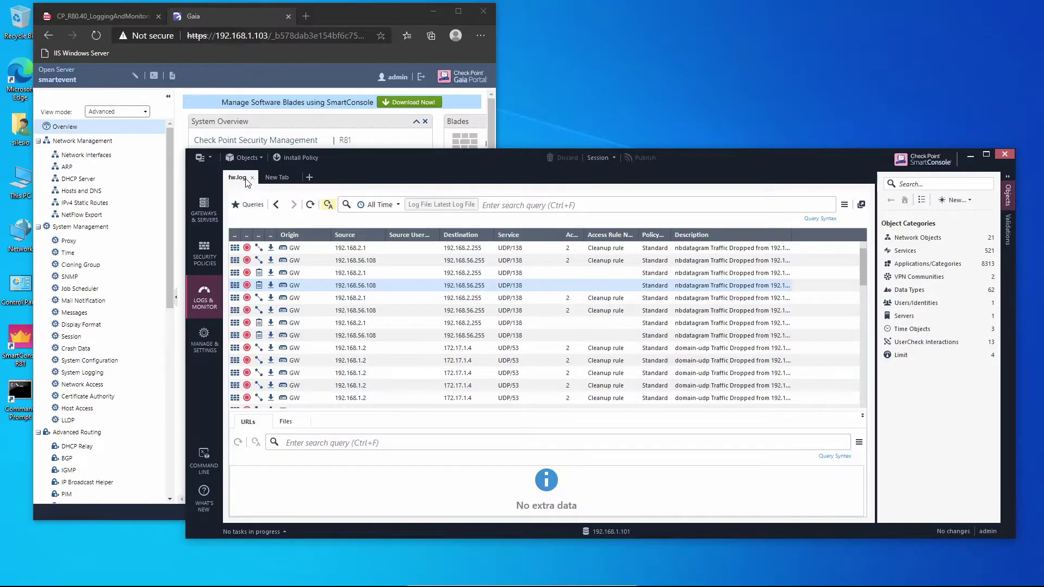
left_click(275, 179)
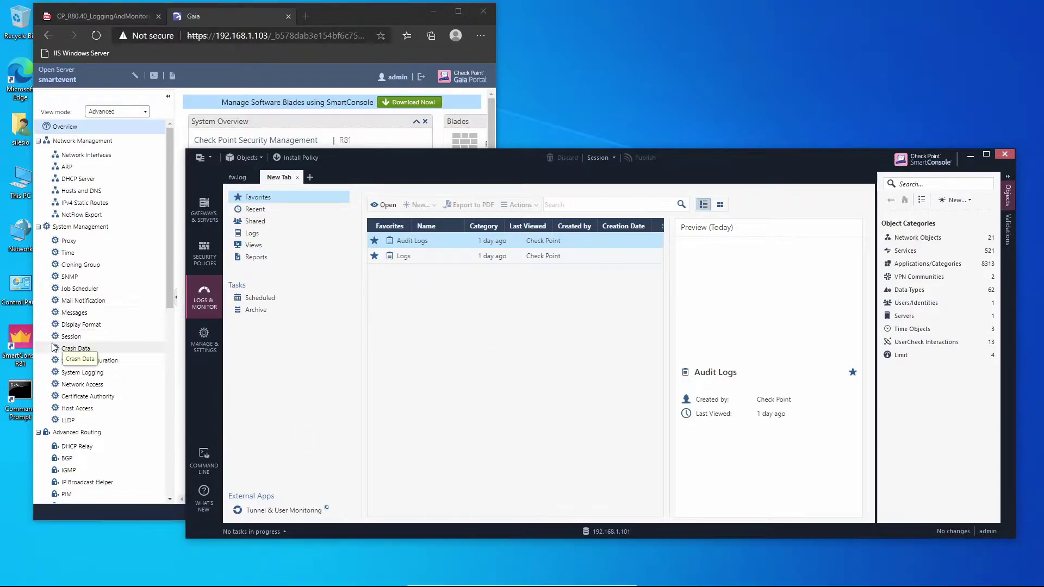
left_click(22, 343)
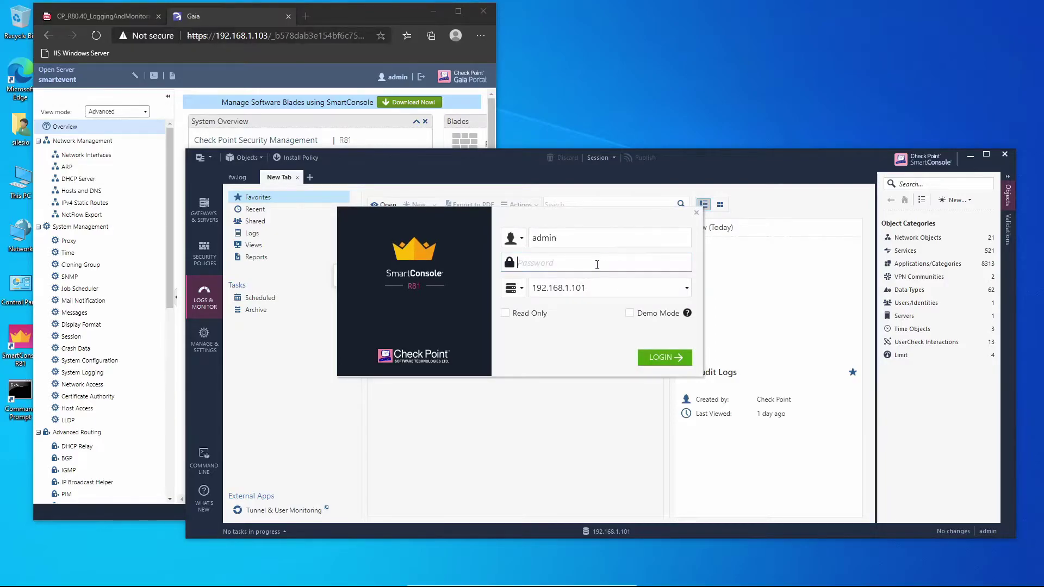
Step: Enter the account password and log in to server 192.168.1.103 instead of 192.168.1.101
type("••••••••")
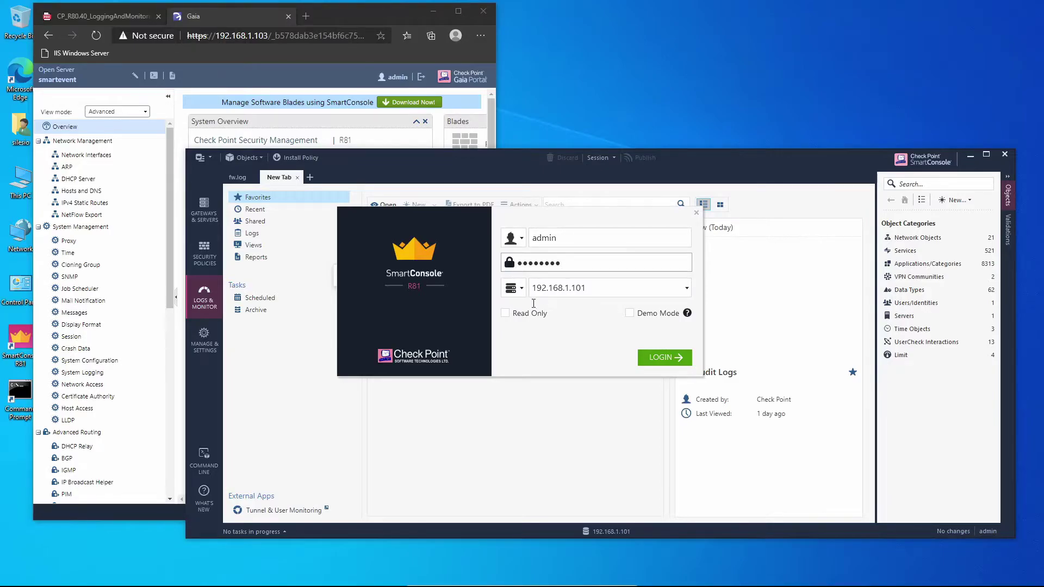
left_click(609, 290)
left_click(609, 290)
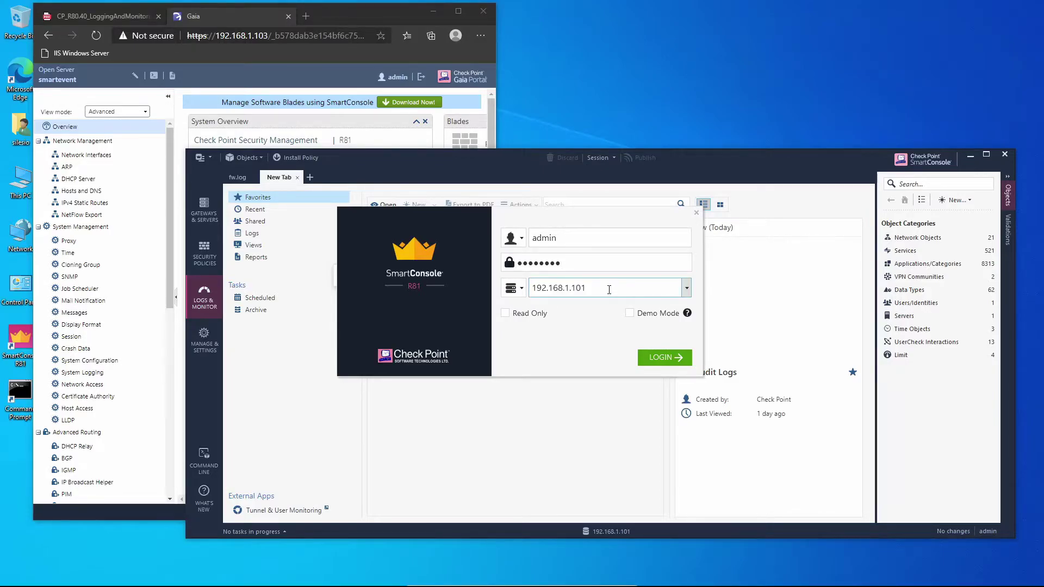
key("BackSpace")
type("3")
left_click(661, 358)
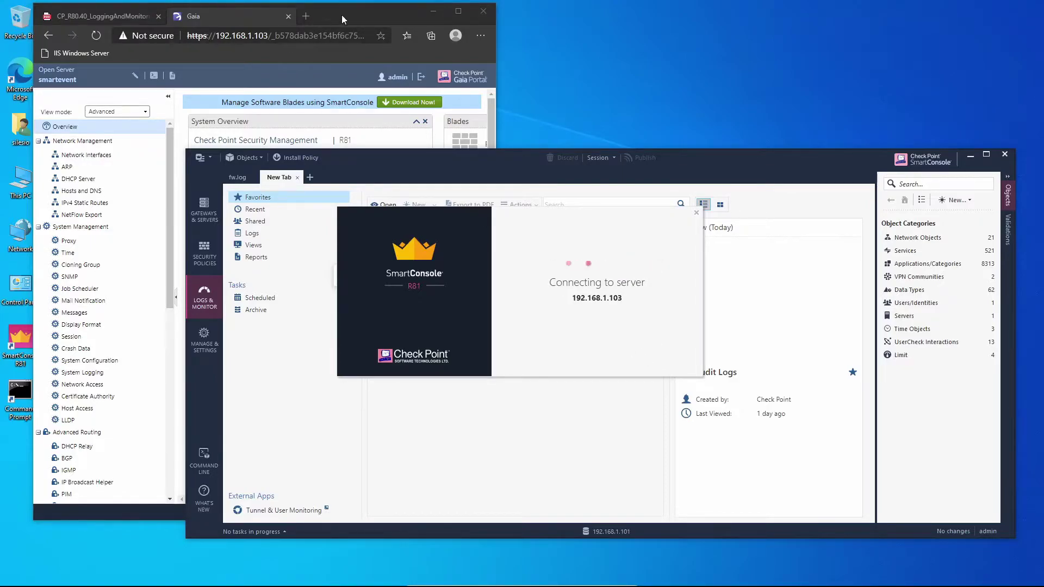
Step: Log out of the Gaia portal, close the PDF and Gaia tabs, then reposition SmartConsole
left_click(300, 20)
left_click(303, 17)
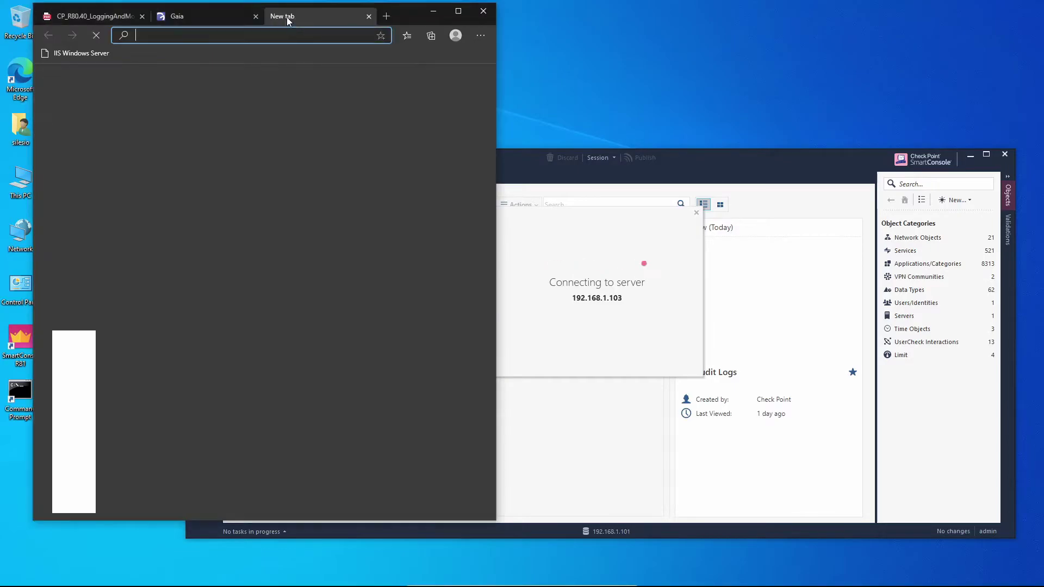
left_click(233, 12)
left_click(420, 77)
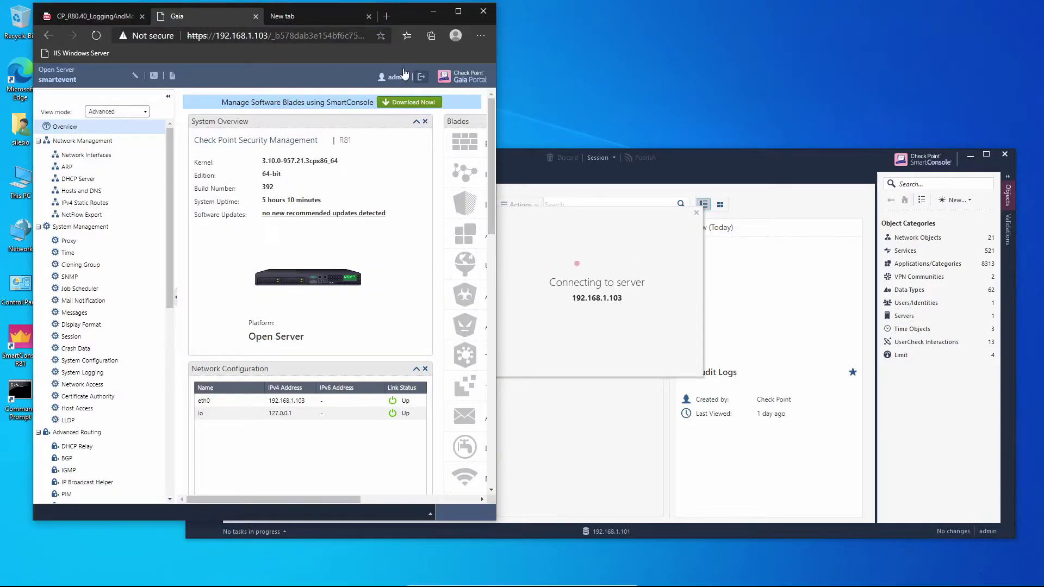
left_click(141, 16)
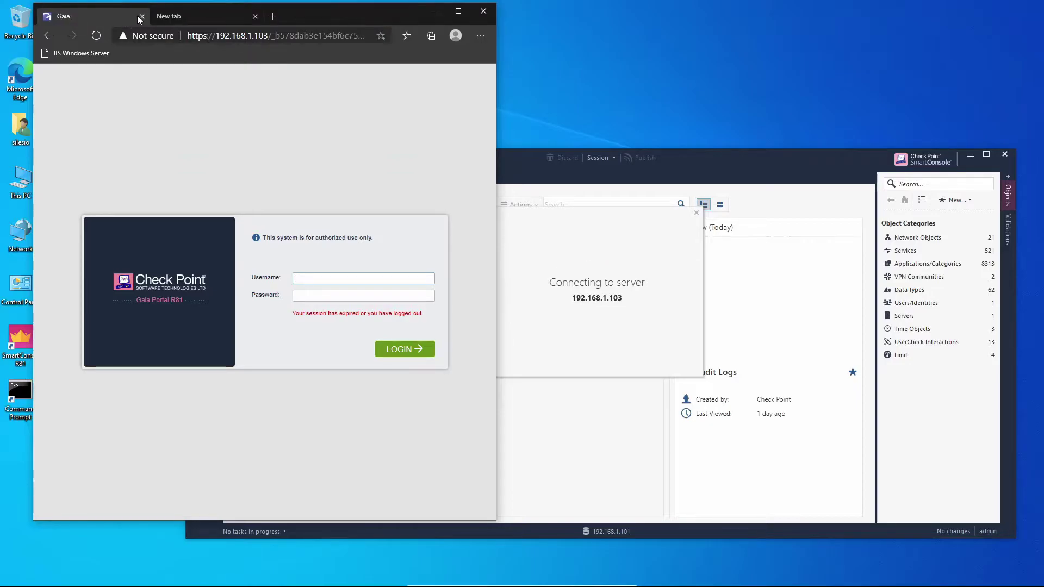
left_click(142, 16)
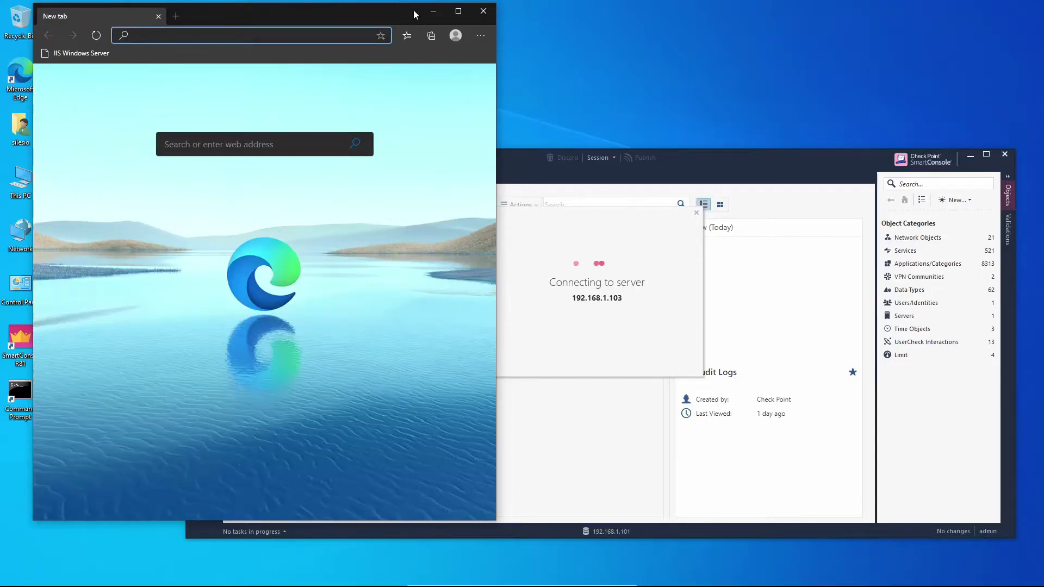
left_click(709, 155)
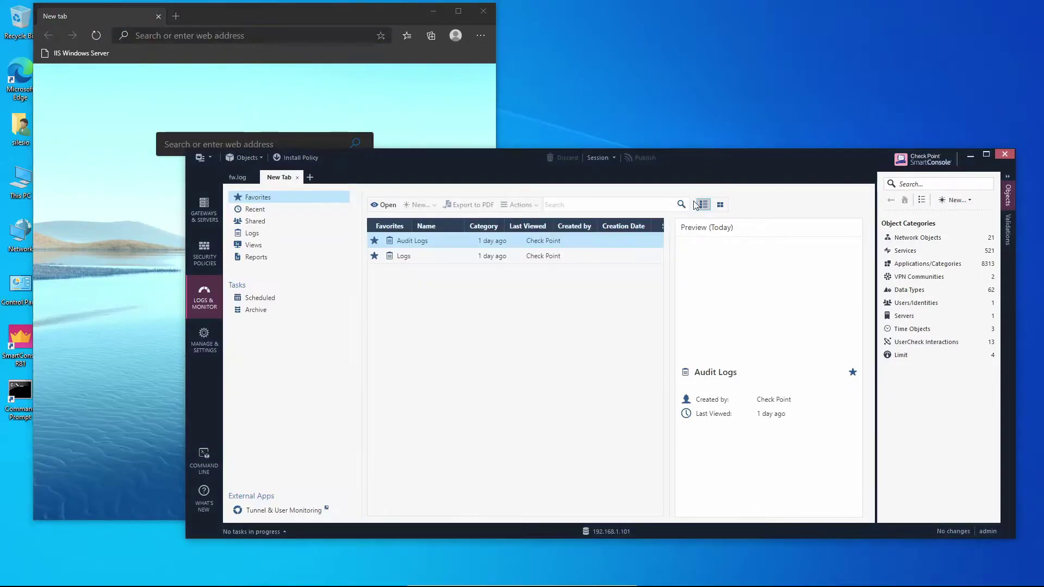
left_click_drag(698, 169, 663, 259)
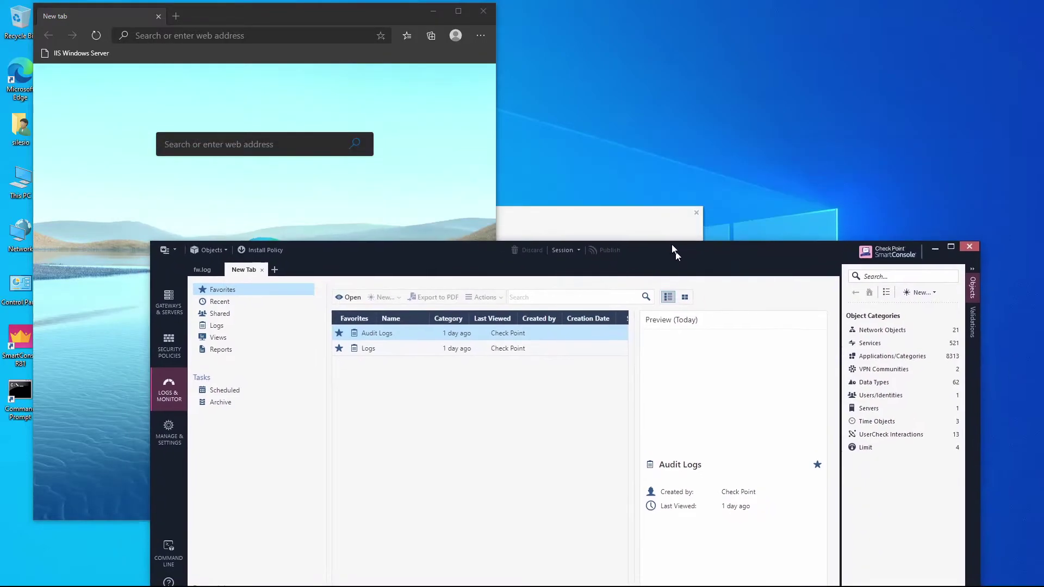
Step: Let the 192.168.1.103 connection finish, reposition its window, and view the gateways and servers
left_click_drag(620, 203, 637, 63)
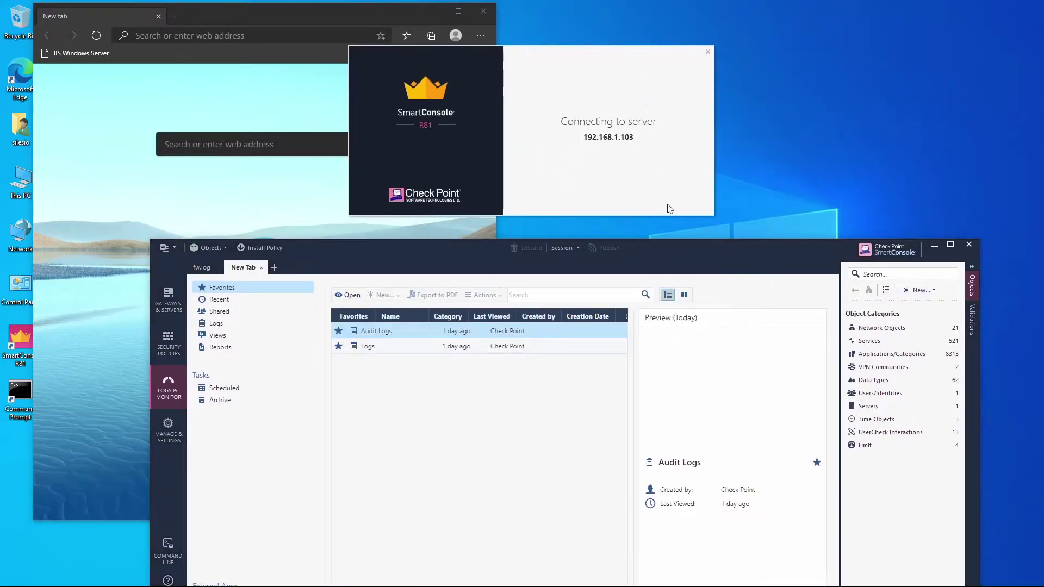
left_click_drag(700, 248, 719, 233)
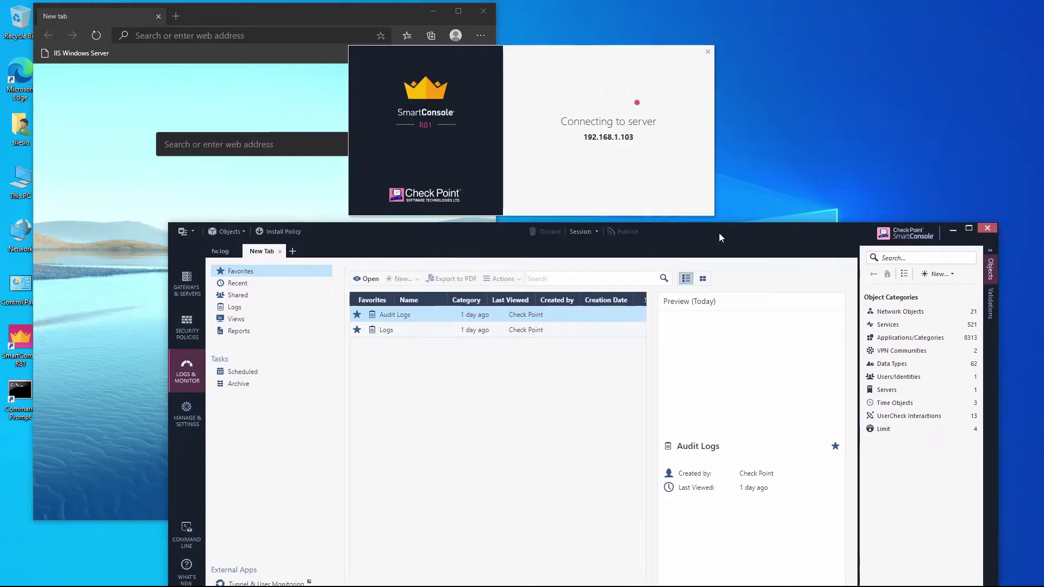
left_click(187, 291)
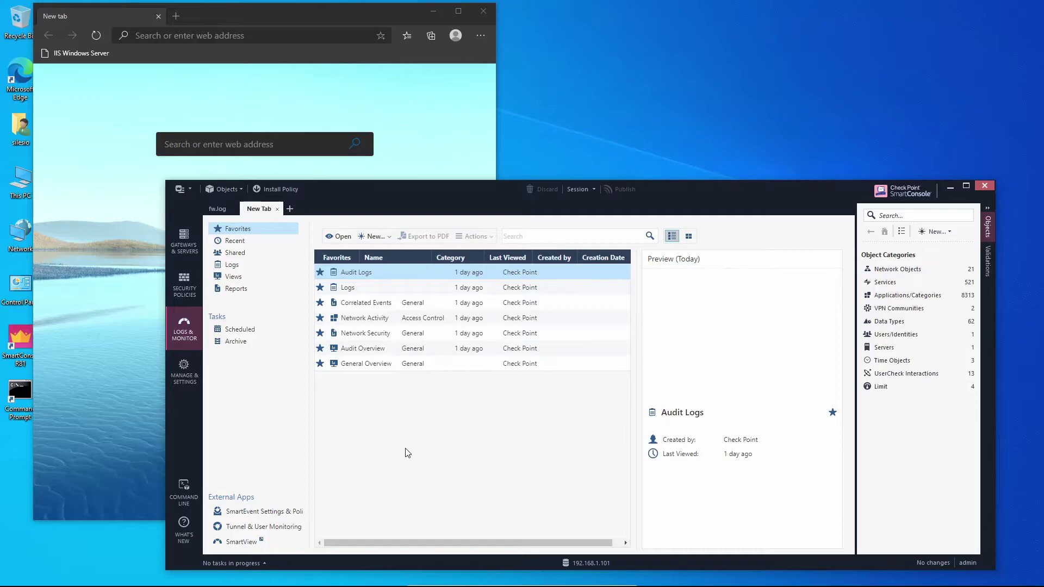
Step: Launch SmartEvent Settings & Policy, minimize Edge and SmartConsole, and approve the server fingerprint
left_click(288, 515)
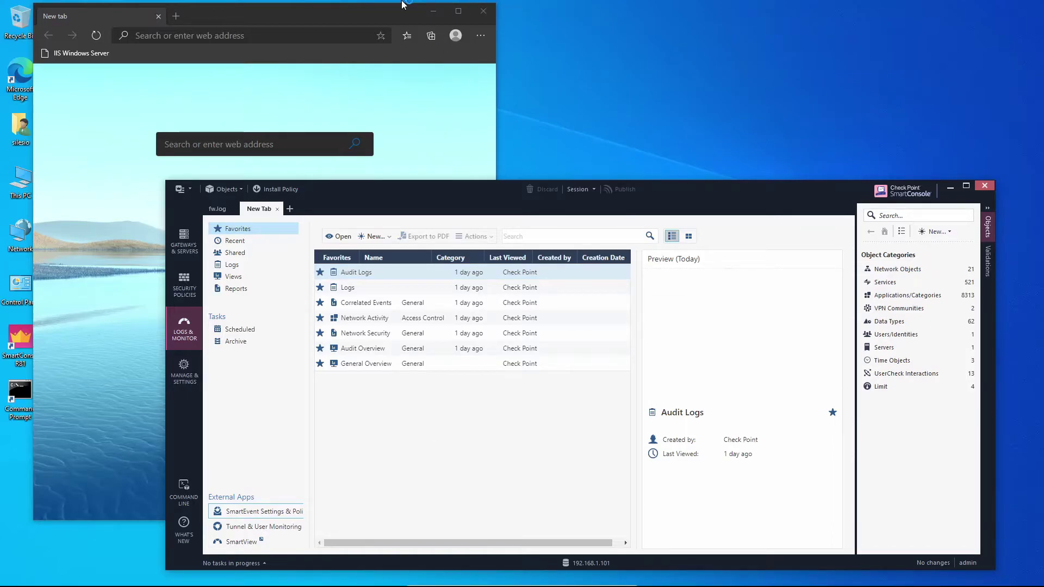
left_click(434, 12)
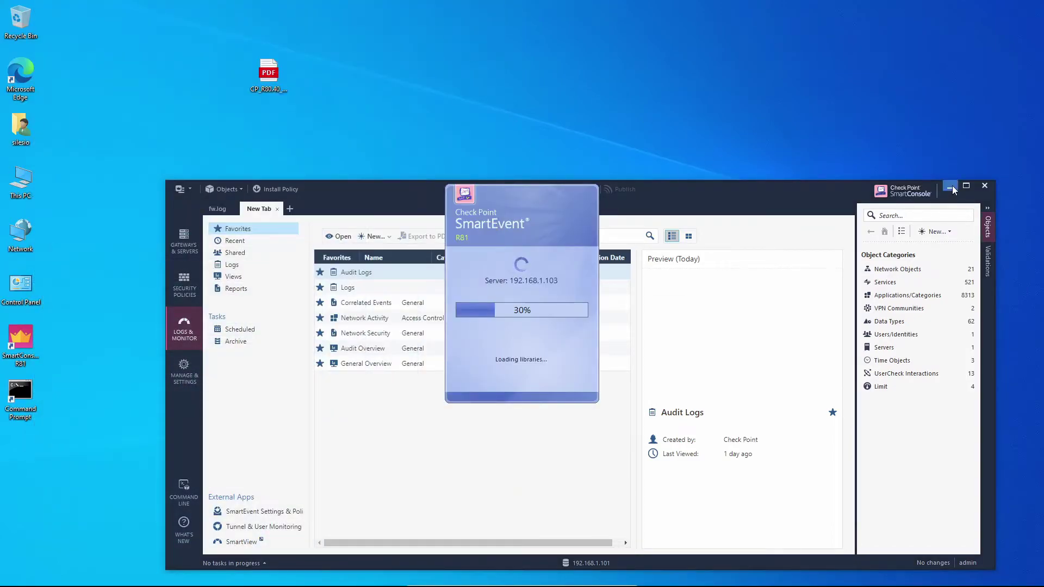
left_click(950, 187)
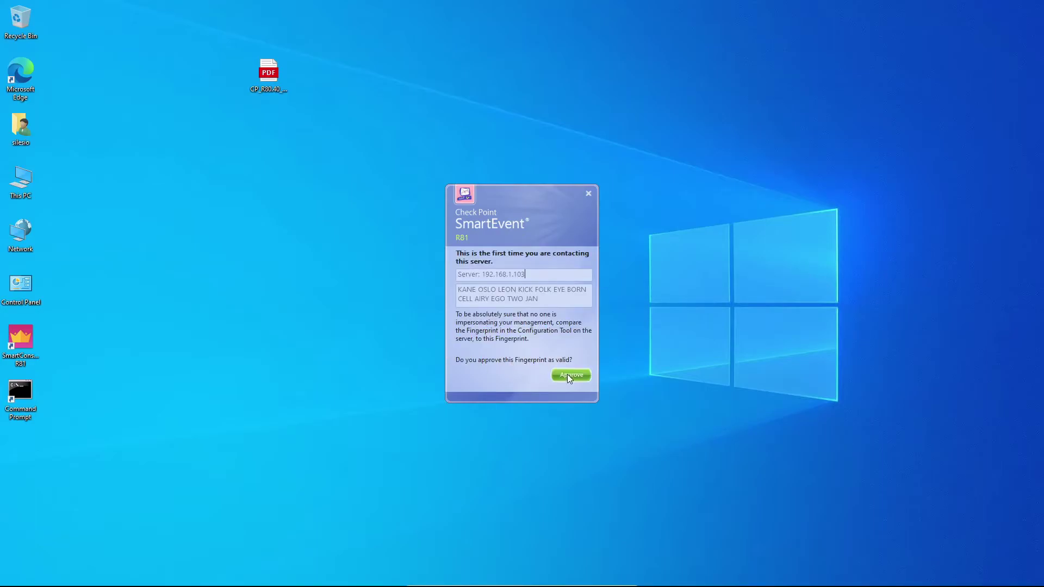
left_click(553, 376)
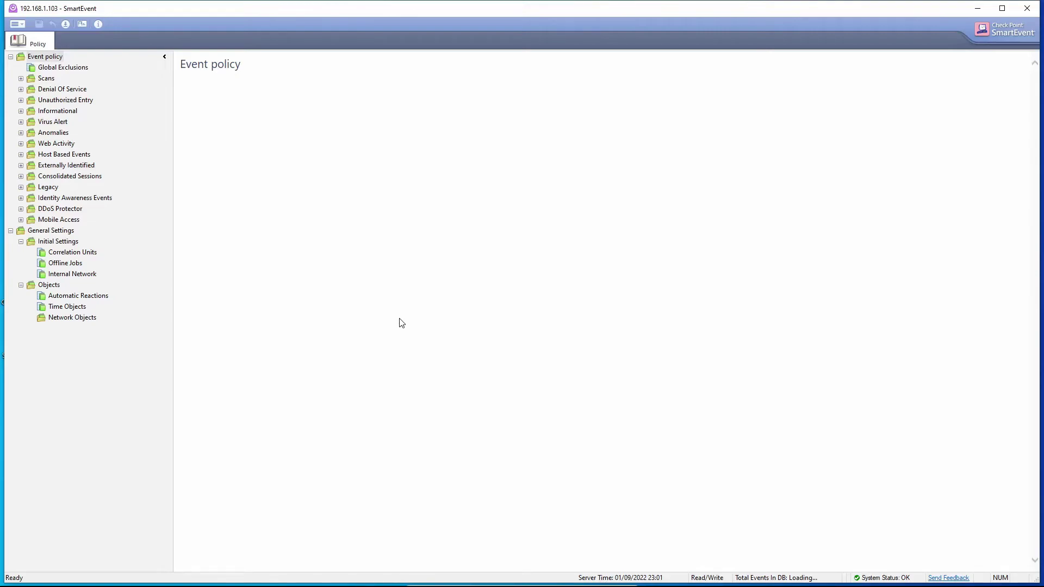
Step: Add N_192.168.1.0_24 to the Internal Network settings, then view the Correlation Units page
left_click(77, 278)
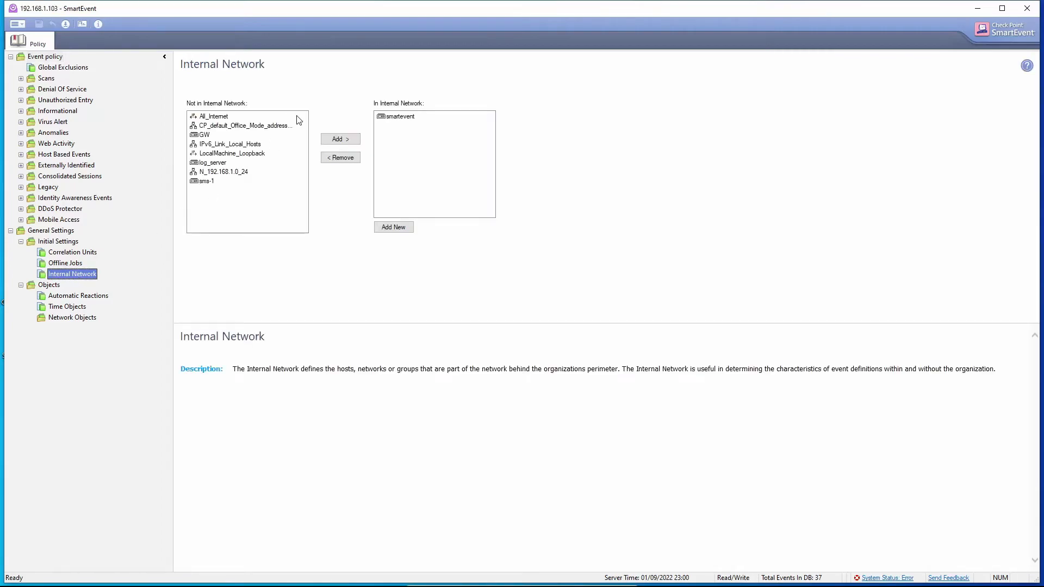
left_click(237, 173)
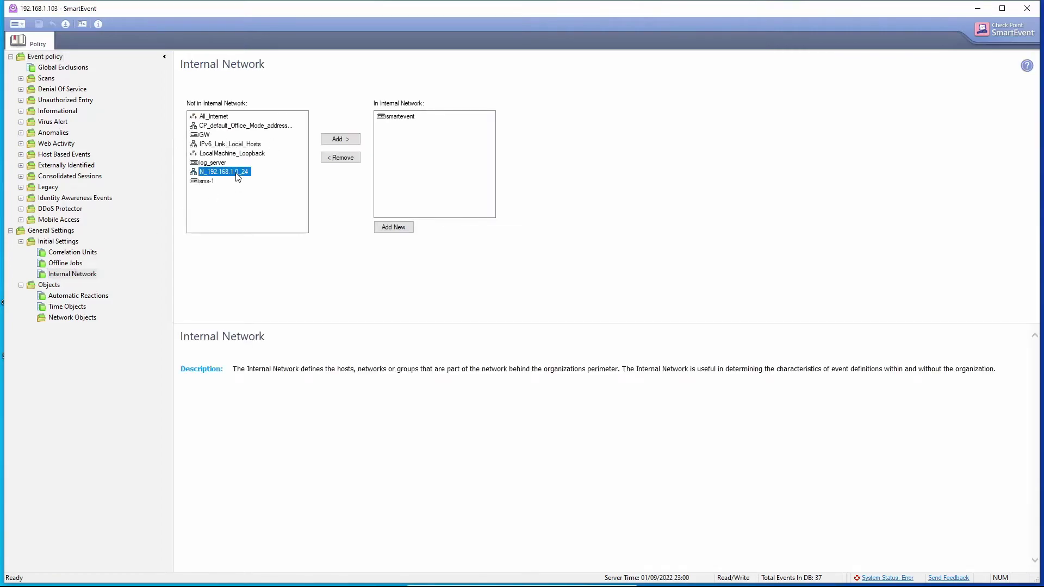
left_click(335, 139)
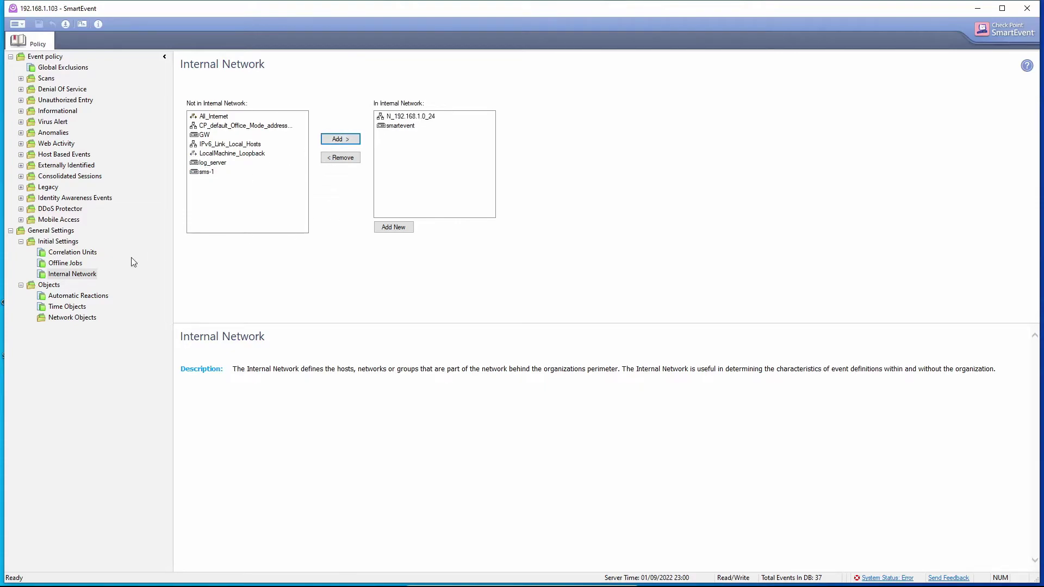
left_click(89, 254)
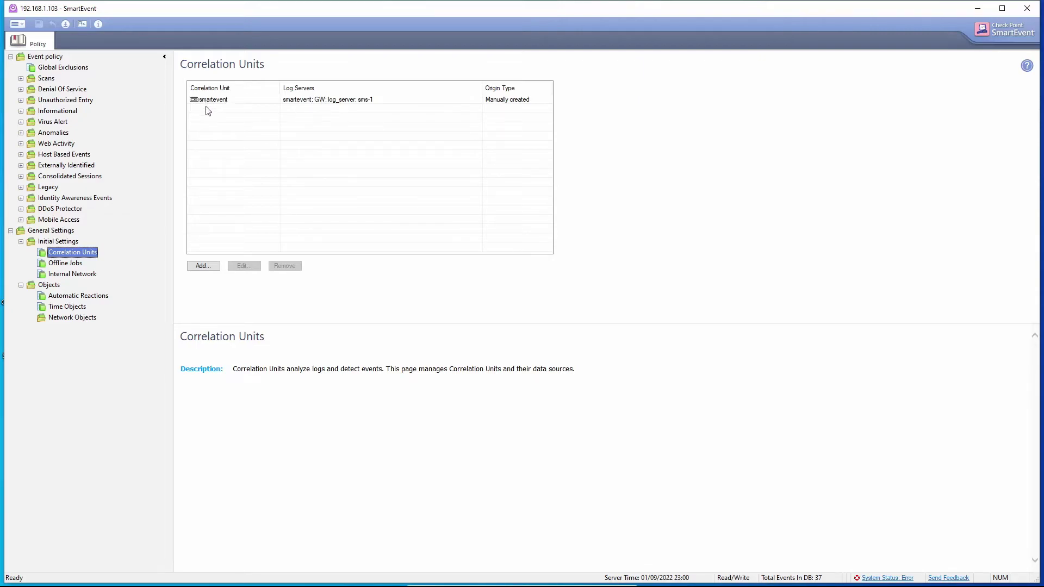
Step: Install the Standard event policy on smartevent and close the install report
left_click(65, 25)
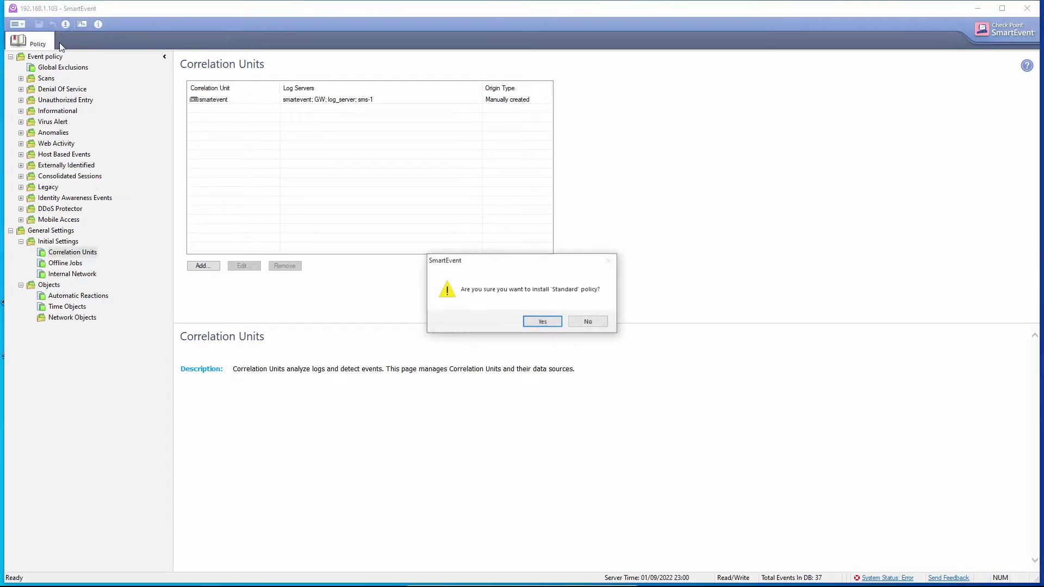
left_click(551, 323)
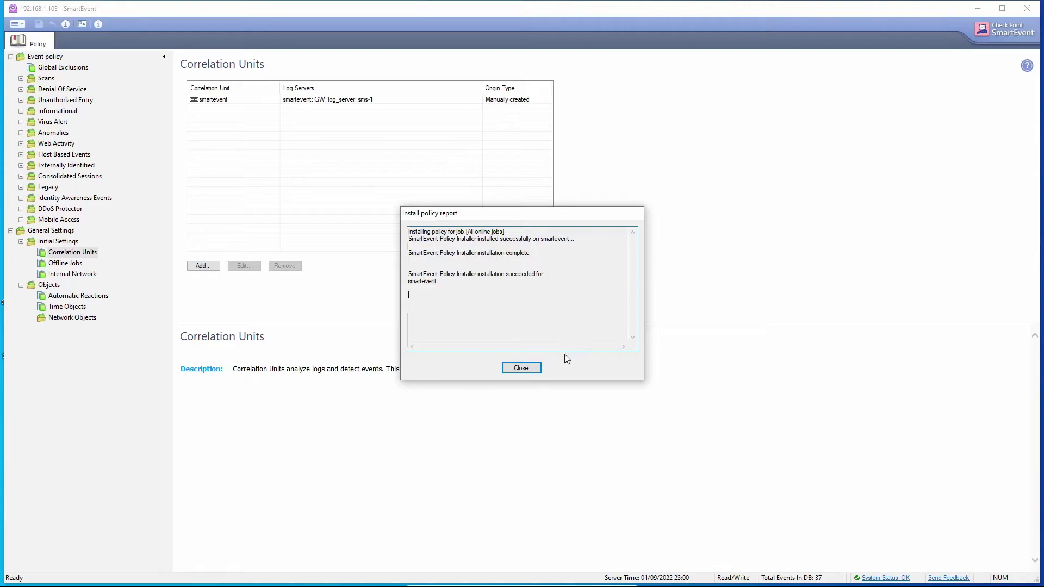
left_click(527, 368)
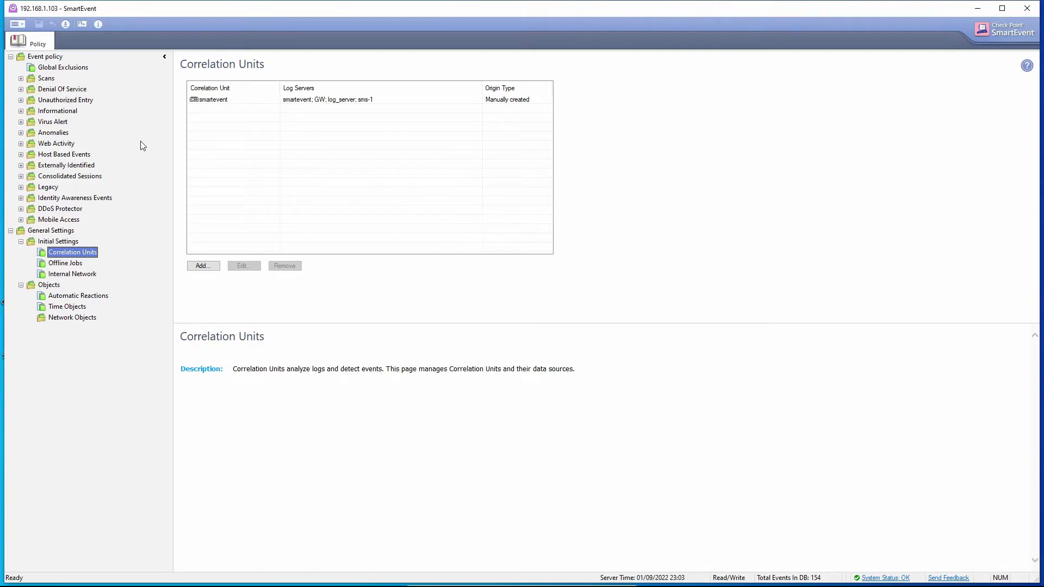
Step: Expand the Scans category and enable the Port scan from internal network event
left_click(21, 144)
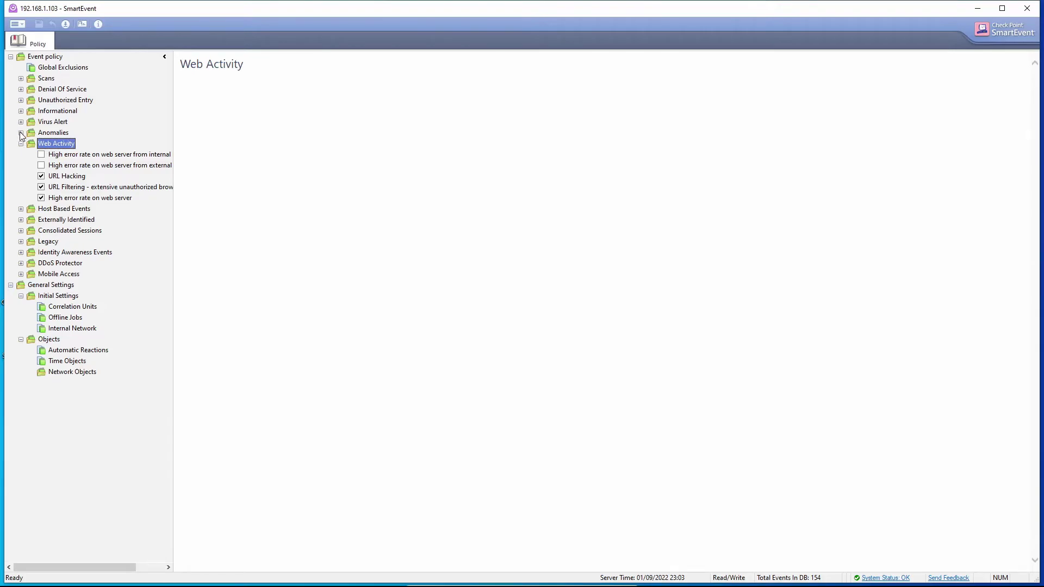
left_click(21, 133)
left_click(21, 132)
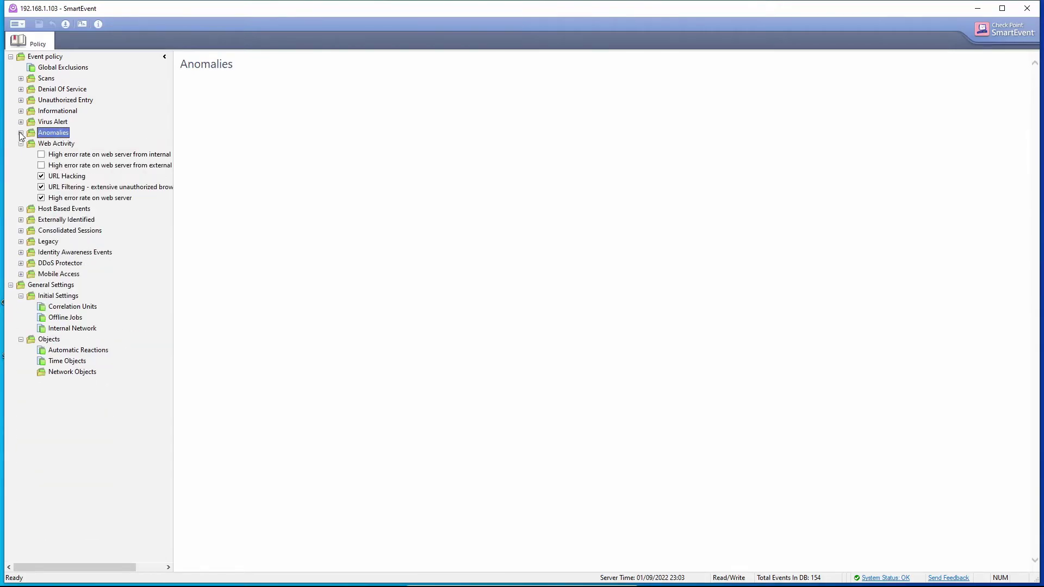
left_click(21, 132)
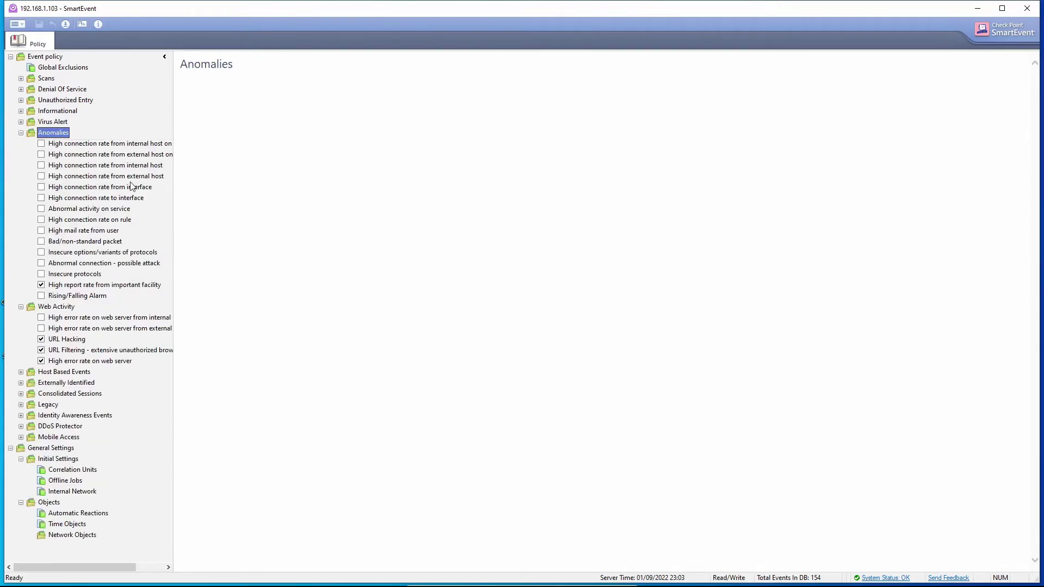
left_click(21, 133)
left_click(21, 144)
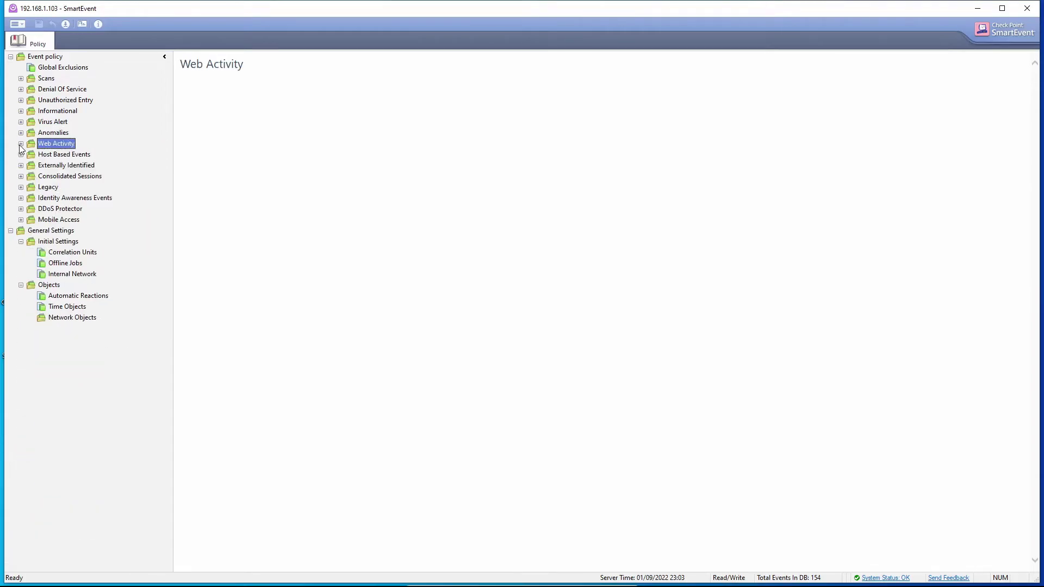
left_click(21, 78)
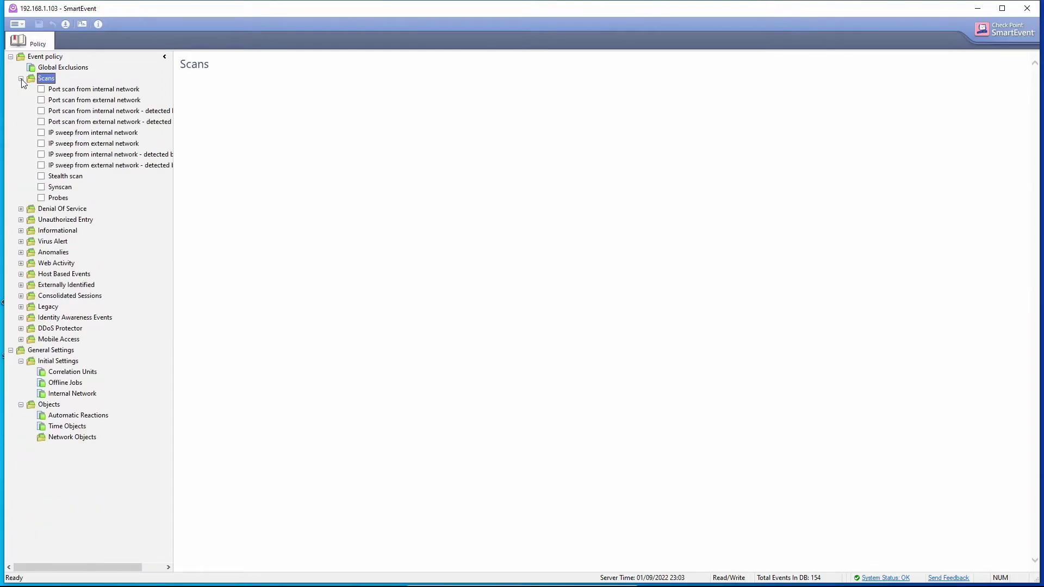
left_click(41, 90)
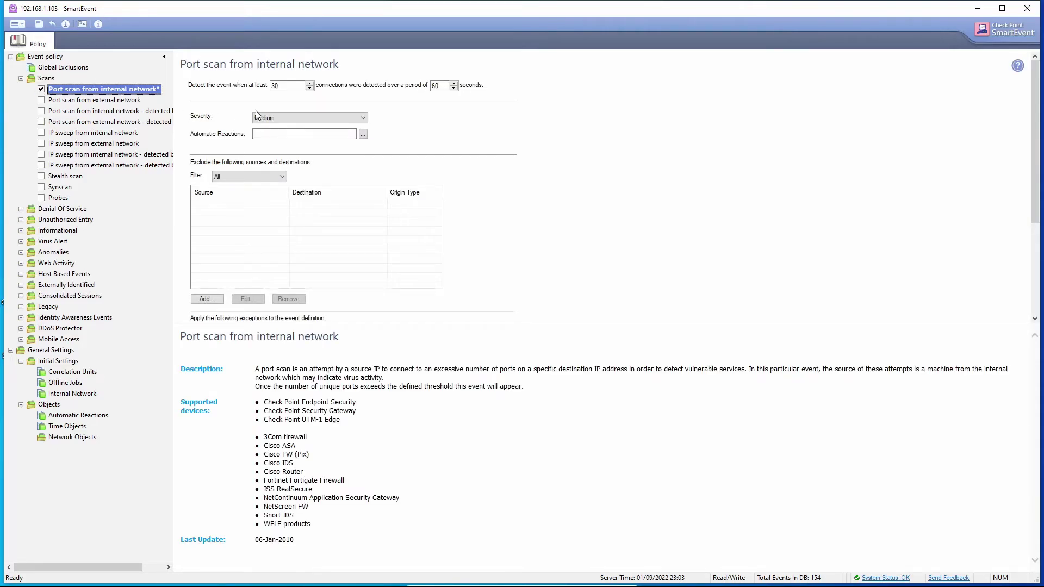
Step: Set its severity to High with a threshold of 10 connections in 10 seconds
left_click(289, 119)
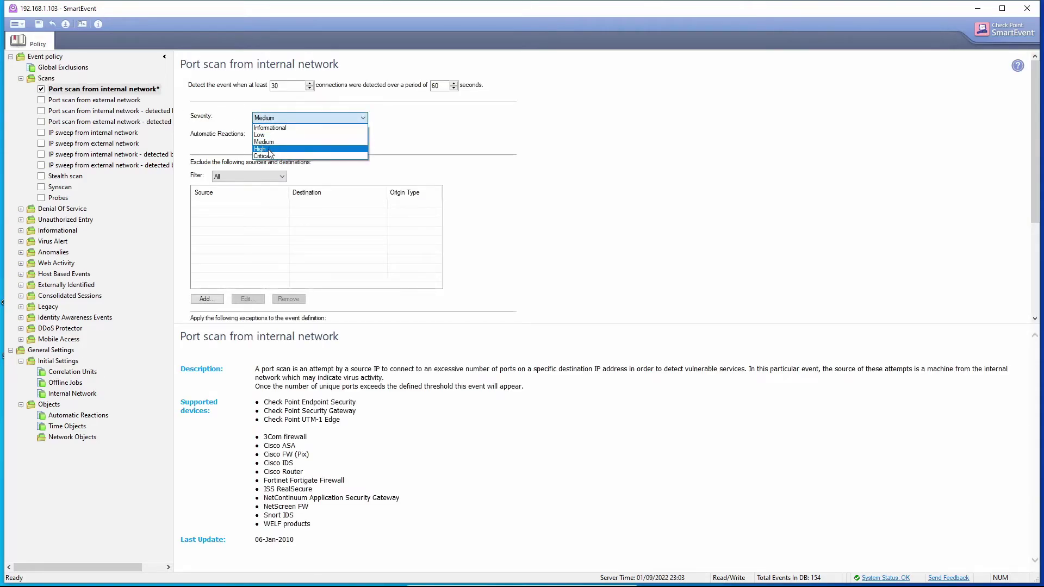
left_click(276, 150)
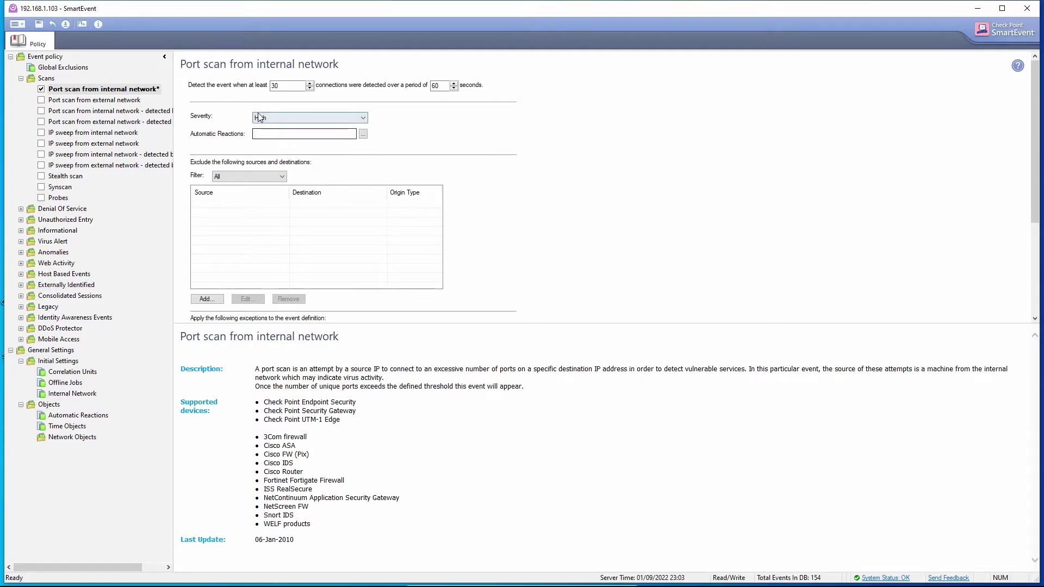
left_click(304, 85)
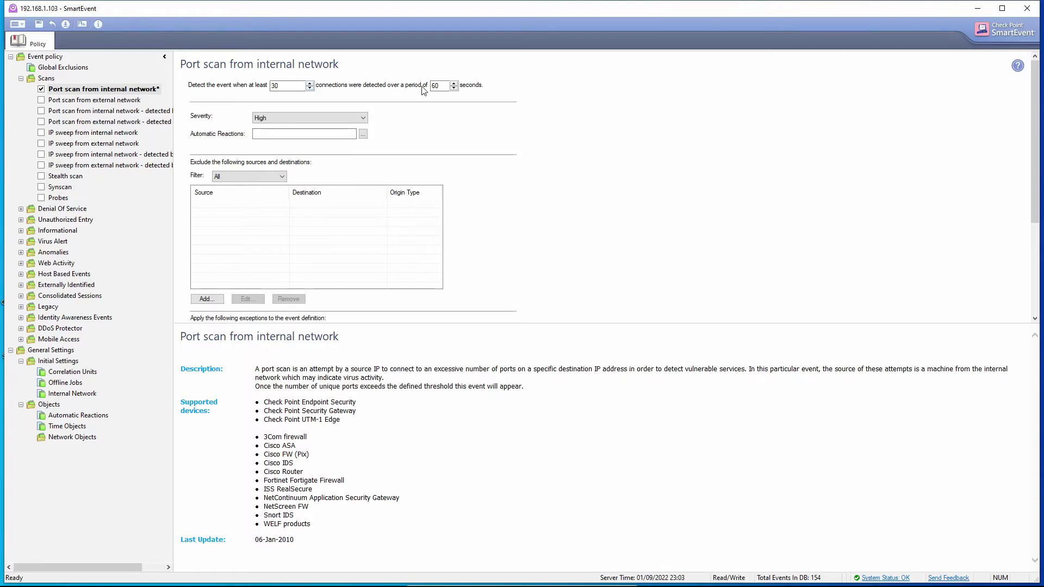
left_click(452, 88)
left_click(453, 89)
key("BackSpace")
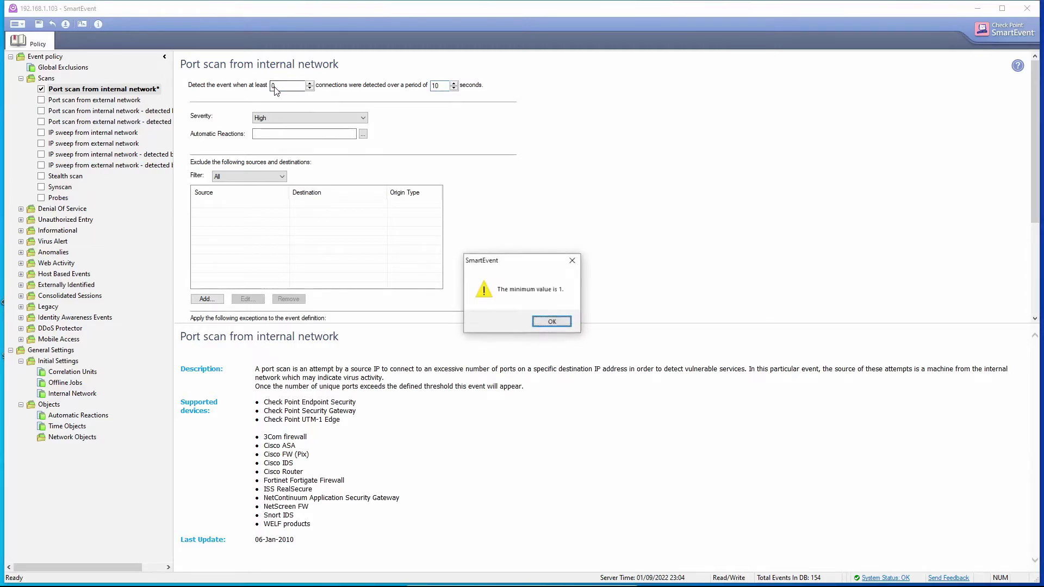
left_click(533, 322)
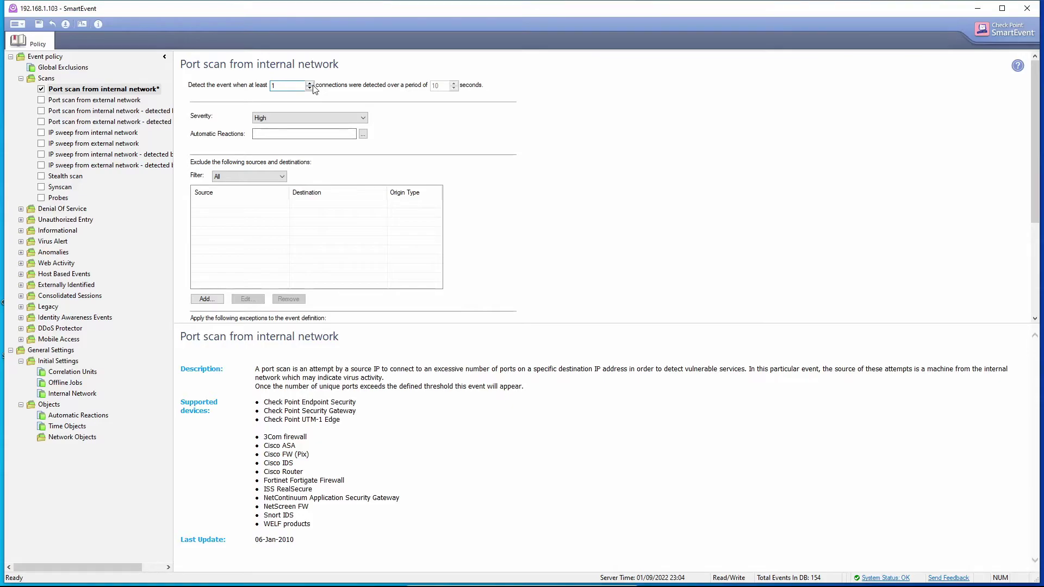
type("0")
left_click(439, 86)
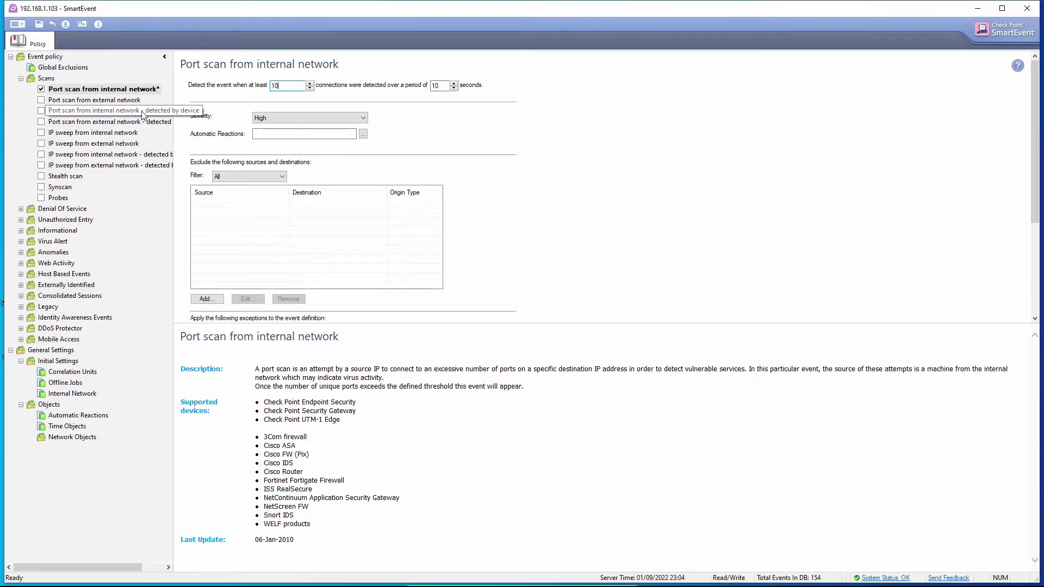
Step: Enable the device-detected internal port scan event at High severity, keeping the log threshold at 1
left_click(106, 111)
left_click(41, 111)
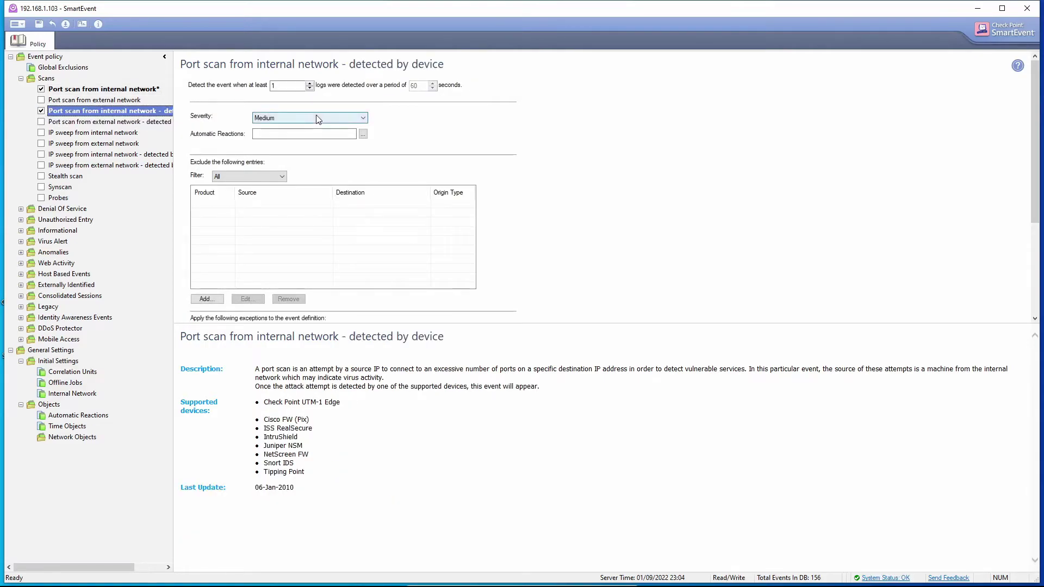
left_click(288, 118)
left_click(284, 150)
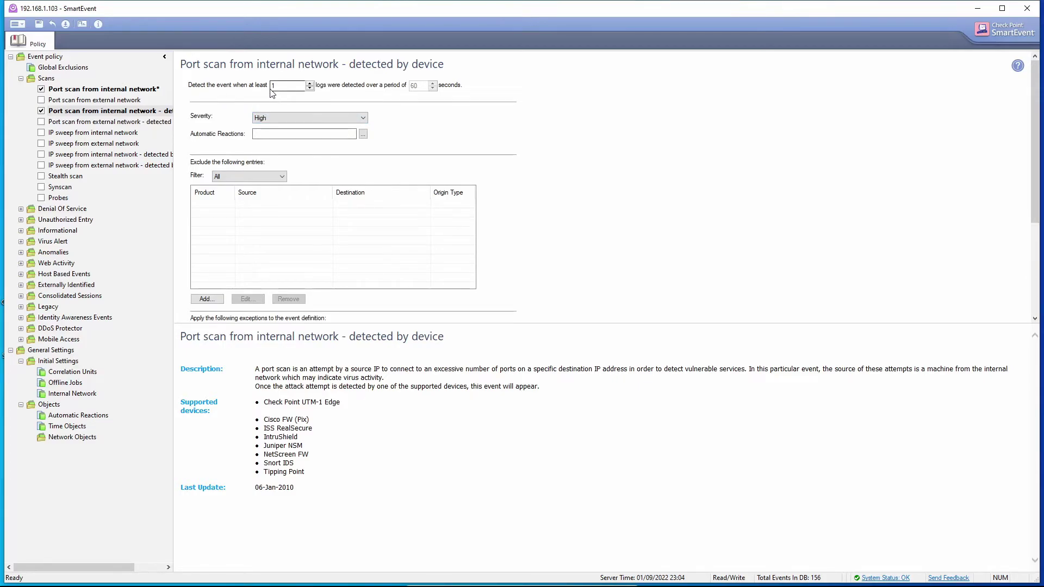
left_click(310, 83)
left_click(310, 88)
Step: Enable IP sweep from internal network, Stealth scan, Synscan and Probes, with High severity
left_click(41, 132)
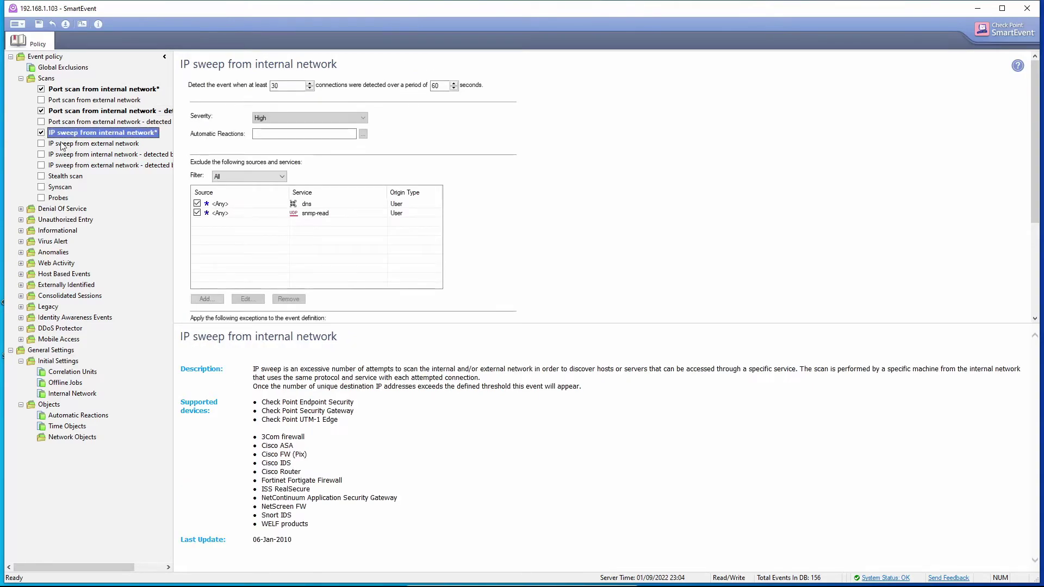
left_click(280, 118)
left_click(264, 126)
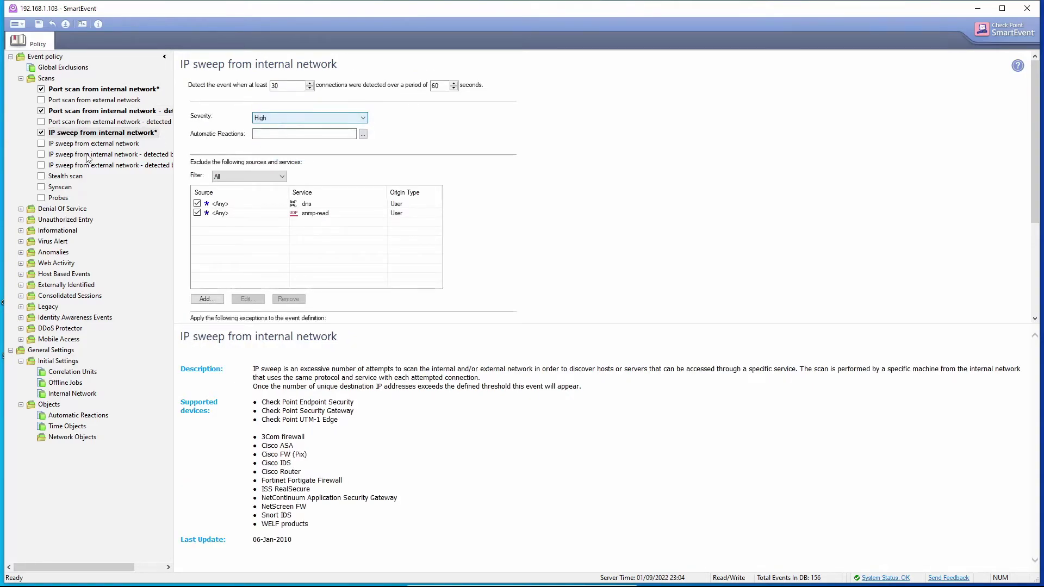
left_click(41, 177)
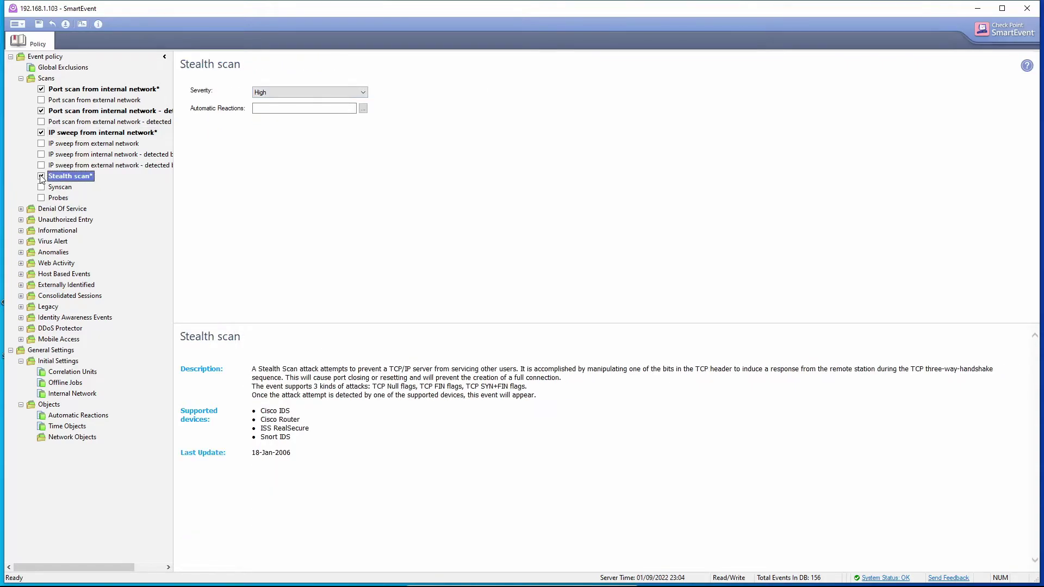
left_click(42, 187)
left_click(41, 198)
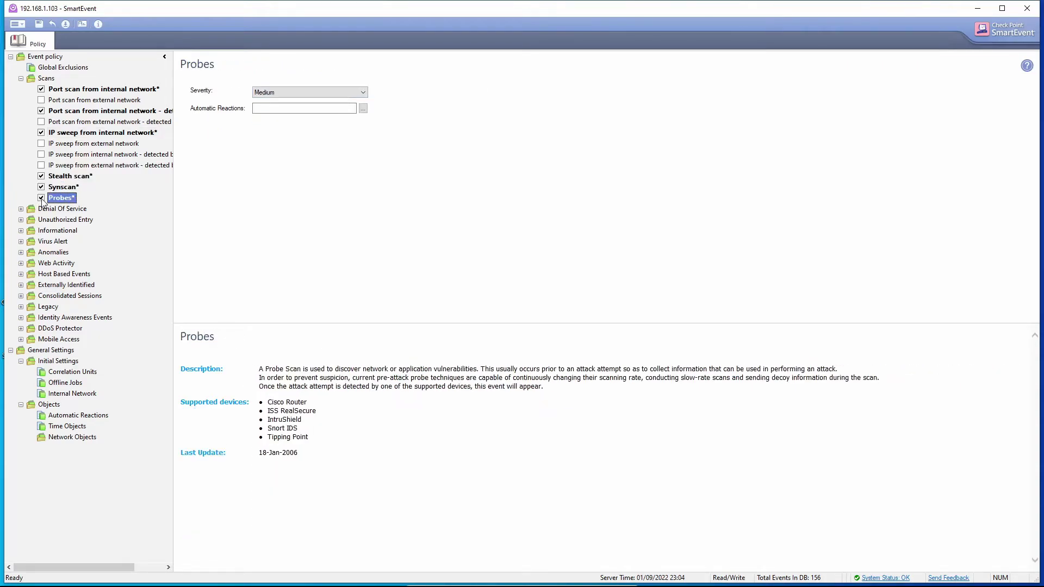
left_click(277, 92)
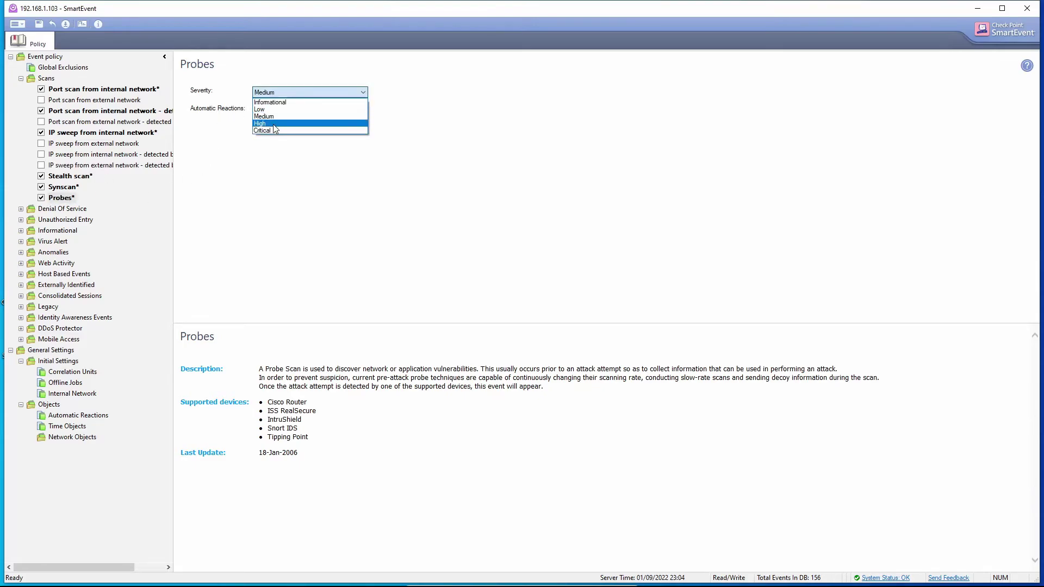
left_click(277, 129)
left_click(68, 188)
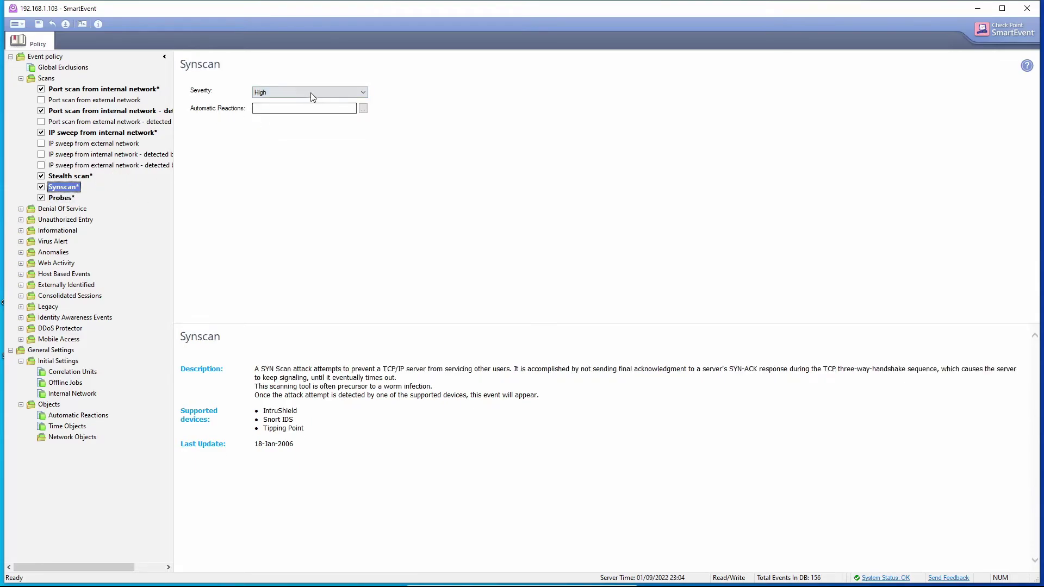
left_click(69, 176)
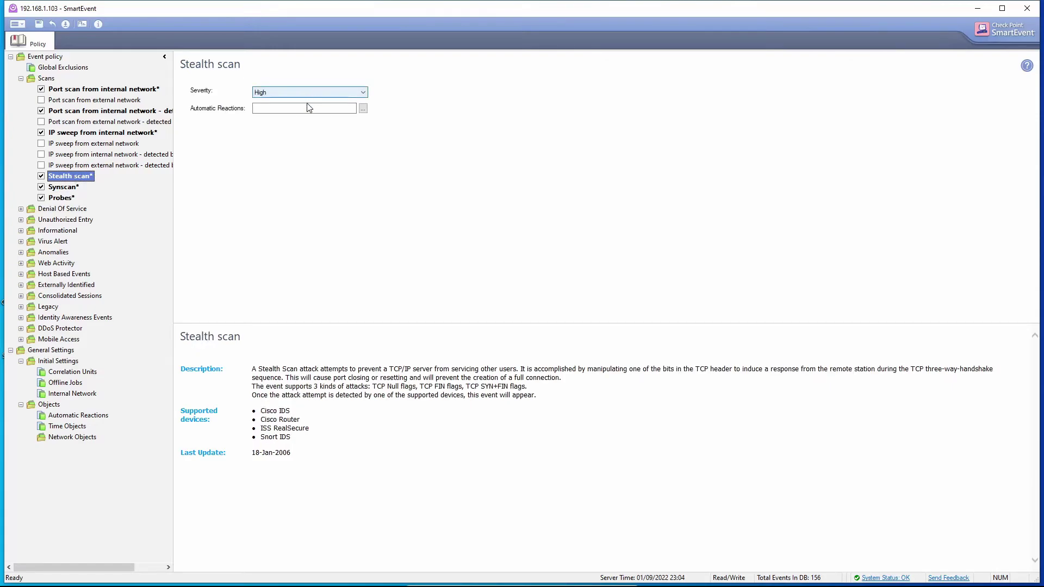
Step: Create a new Block Source automatic reaction and apply it to the Stealth scan event
left_click(363, 109)
left_click(457, 361)
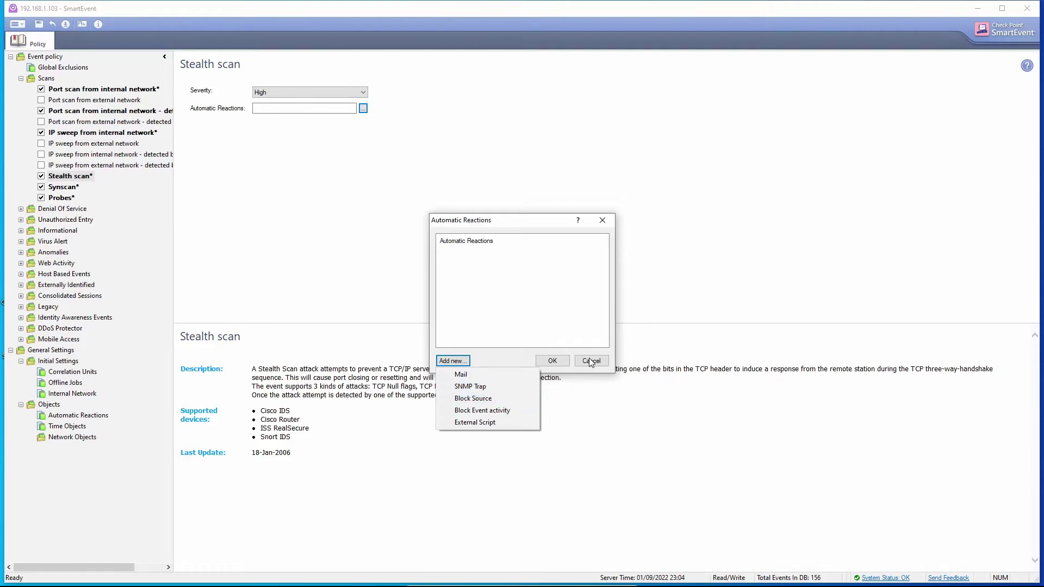
left_click(495, 399)
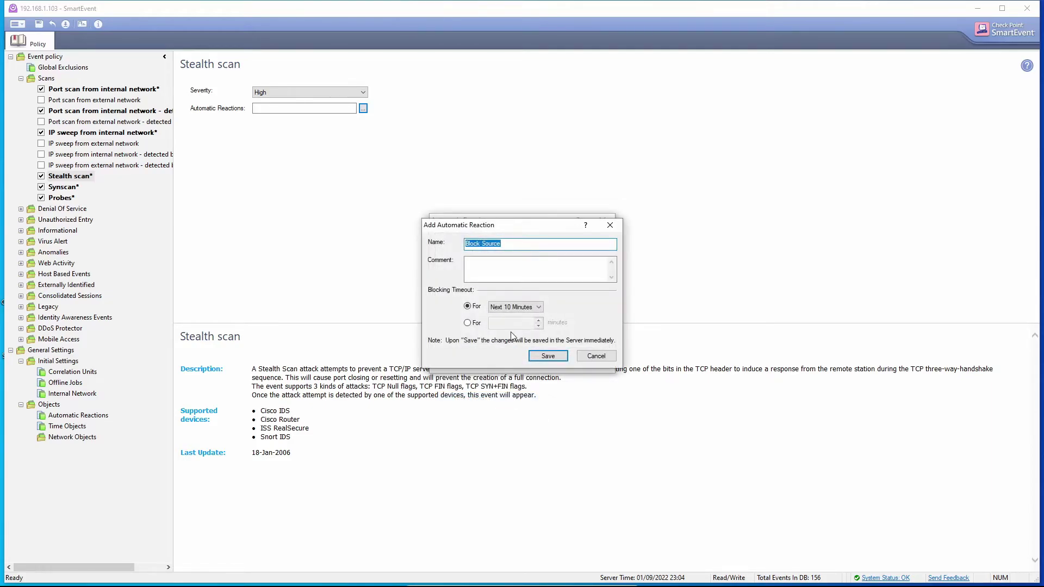
left_click(538, 356)
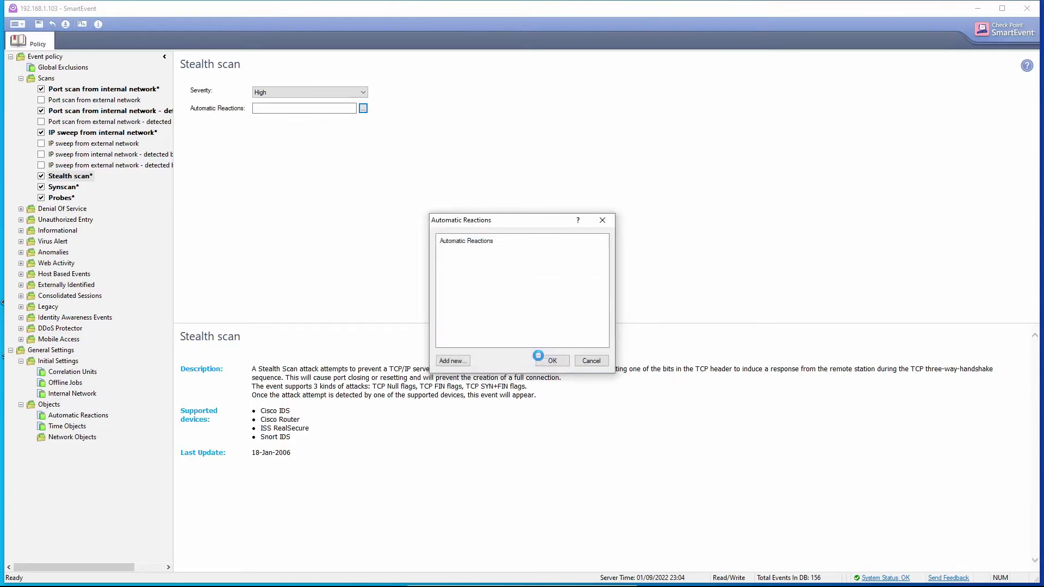
left_click(550, 361)
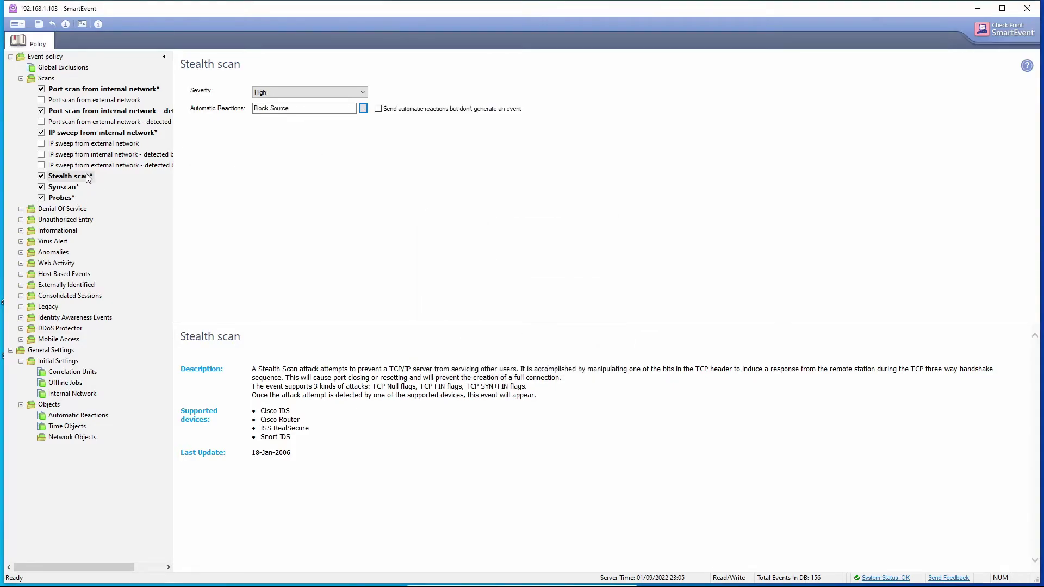
Step: Give the Synscan and Probes events the Block Source automatic reaction
left_click(62, 188)
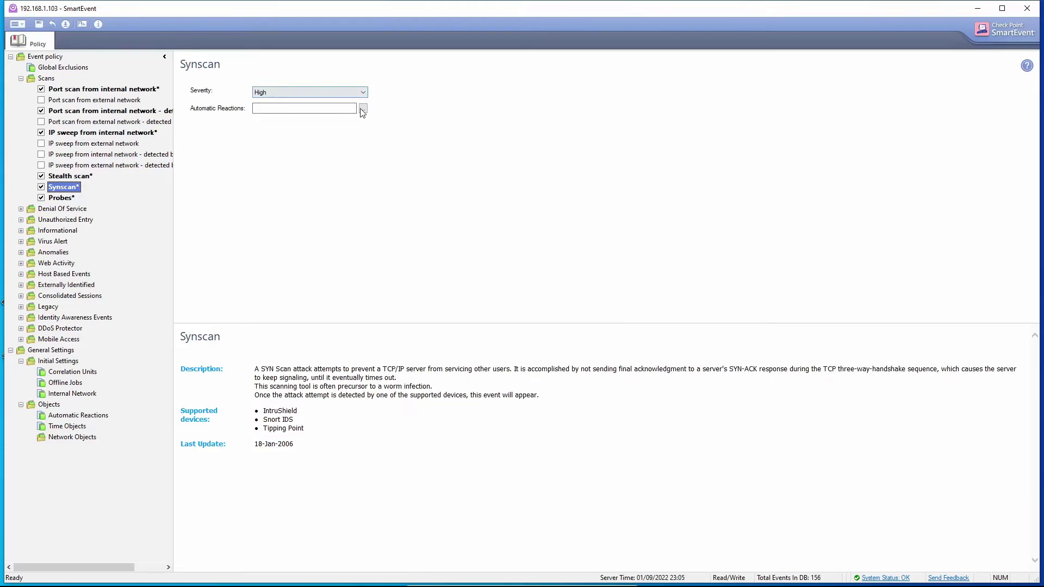
left_click(363, 108)
left_click(443, 252)
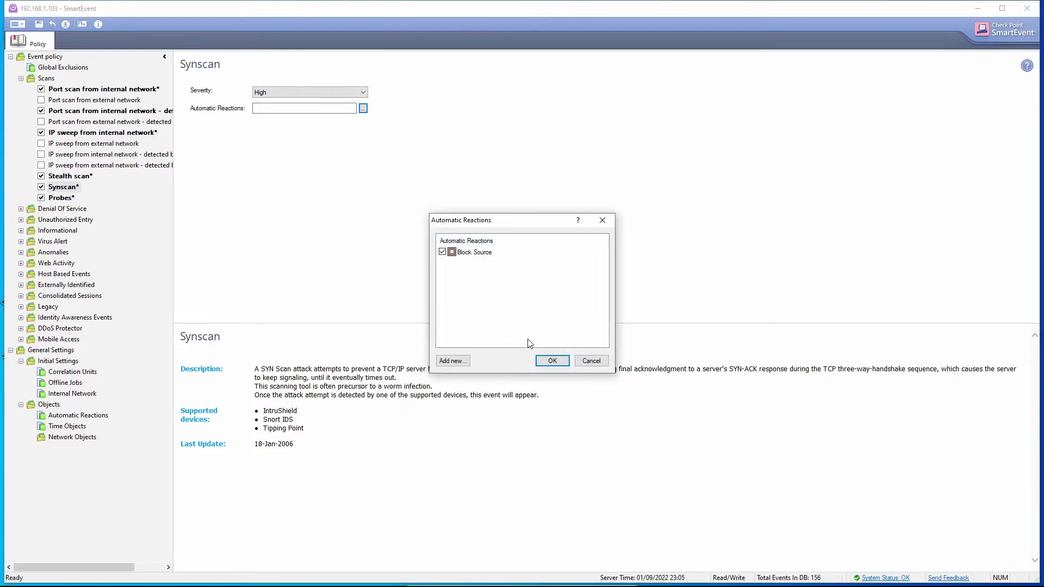
left_click(550, 361)
left_click(73, 200)
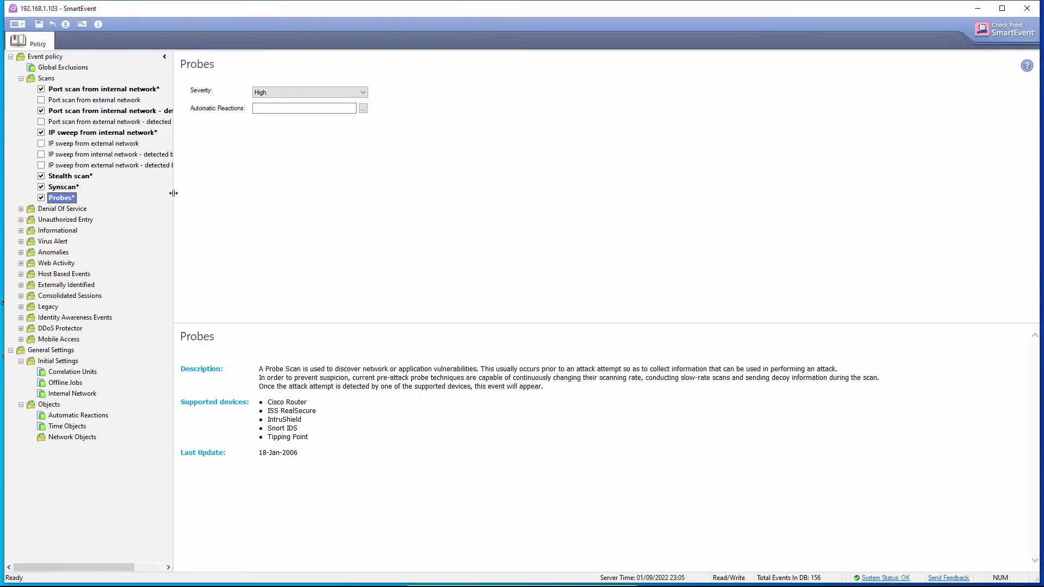
left_click(363, 108)
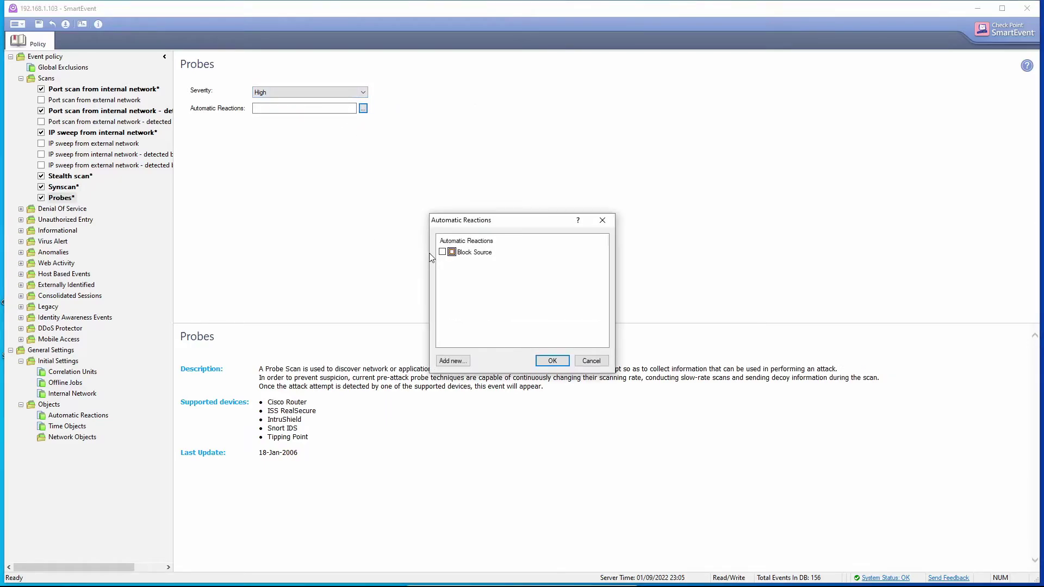
left_click(545, 361)
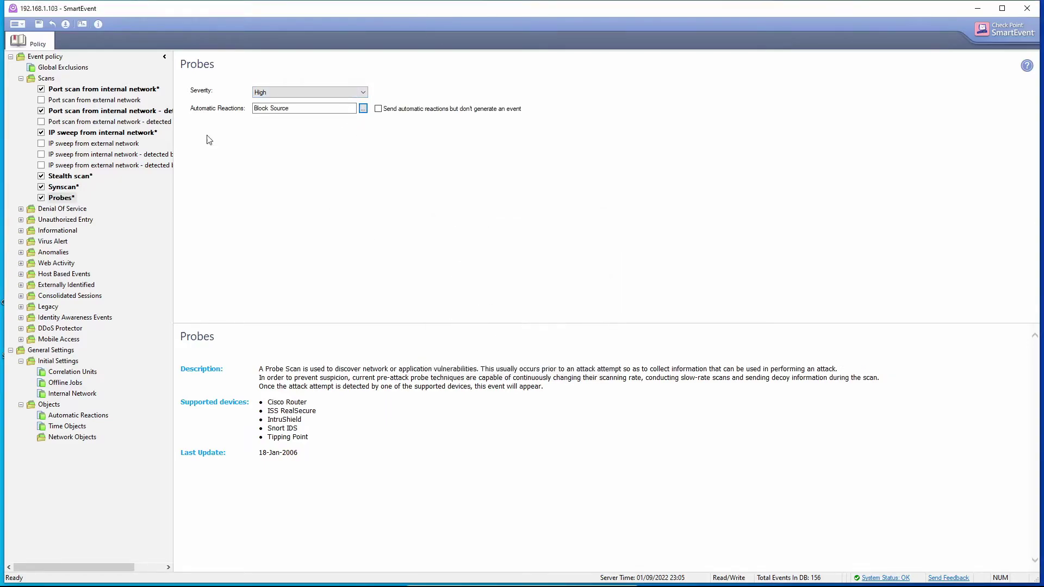
Step: Apply Block Source to IP sweep from internal network and the device-detected internal port scan
left_click(61, 134)
left_click(363, 133)
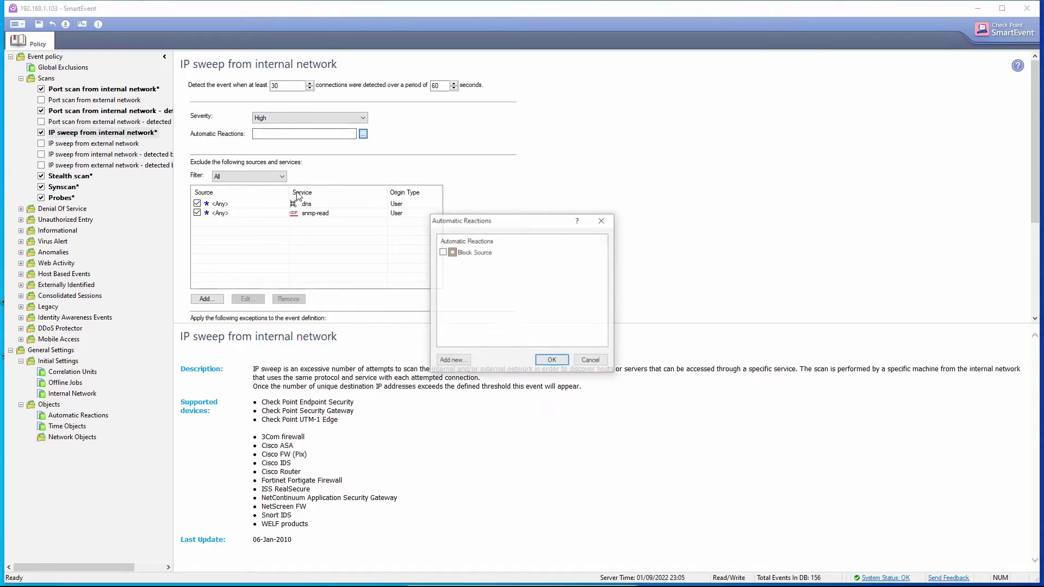
left_click(443, 252)
left_click(552, 361)
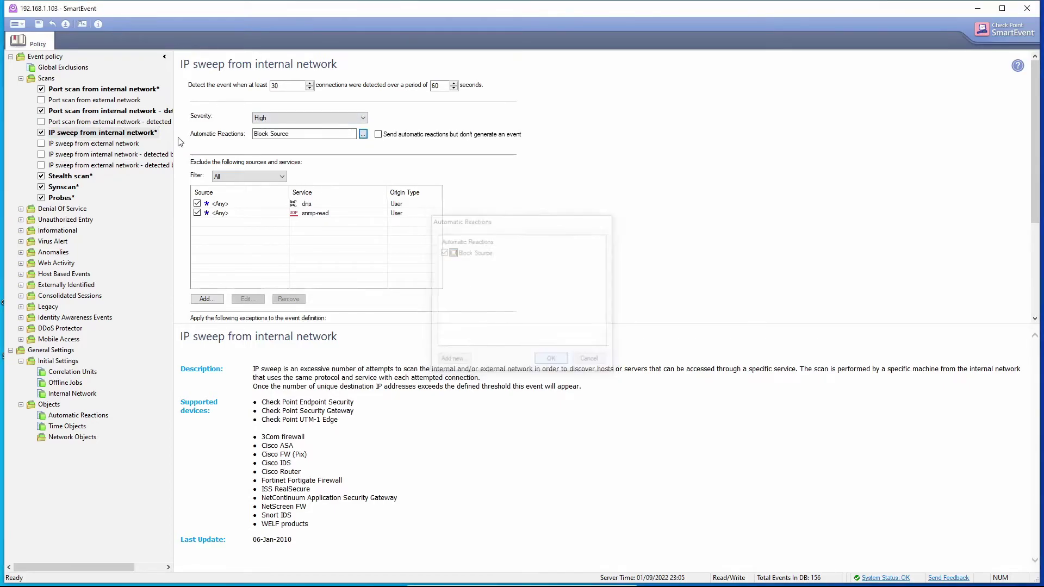
left_click(70, 111)
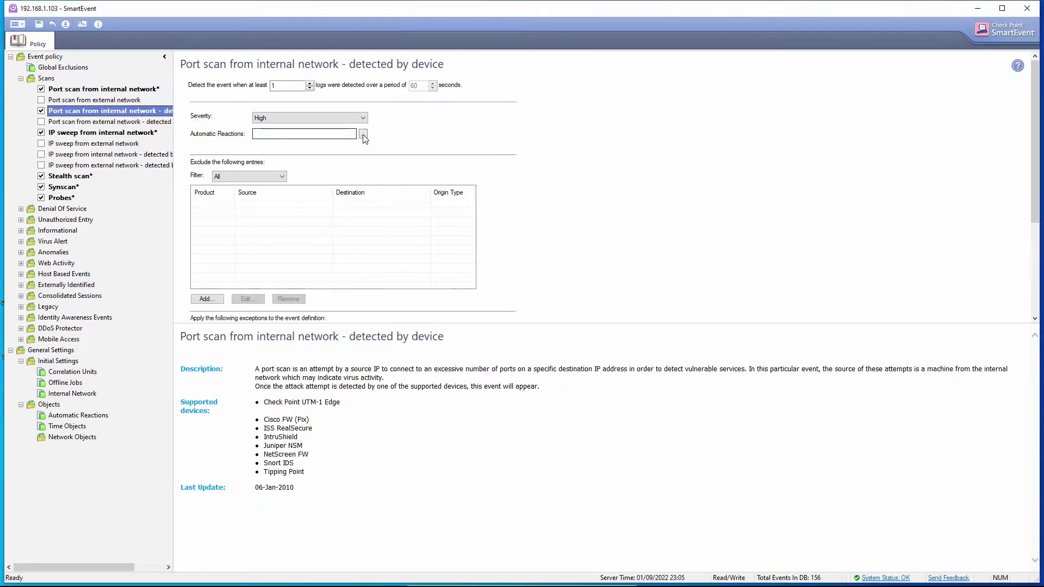
left_click(363, 133)
left_click(443, 252)
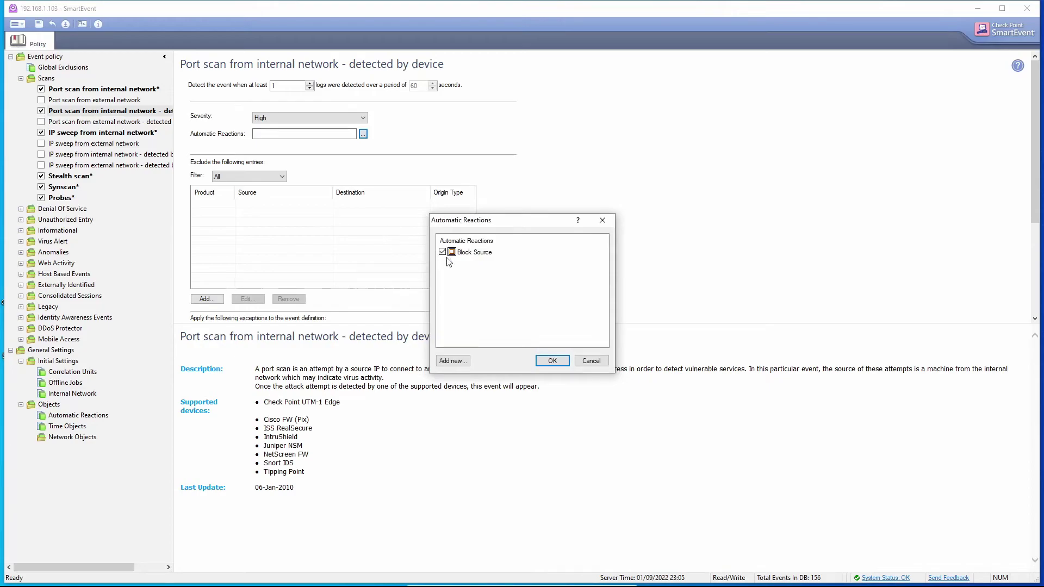
left_click(552, 360)
Step: Tick Block Source as the automatic reaction for Port scan from internal network
left_click(76, 89)
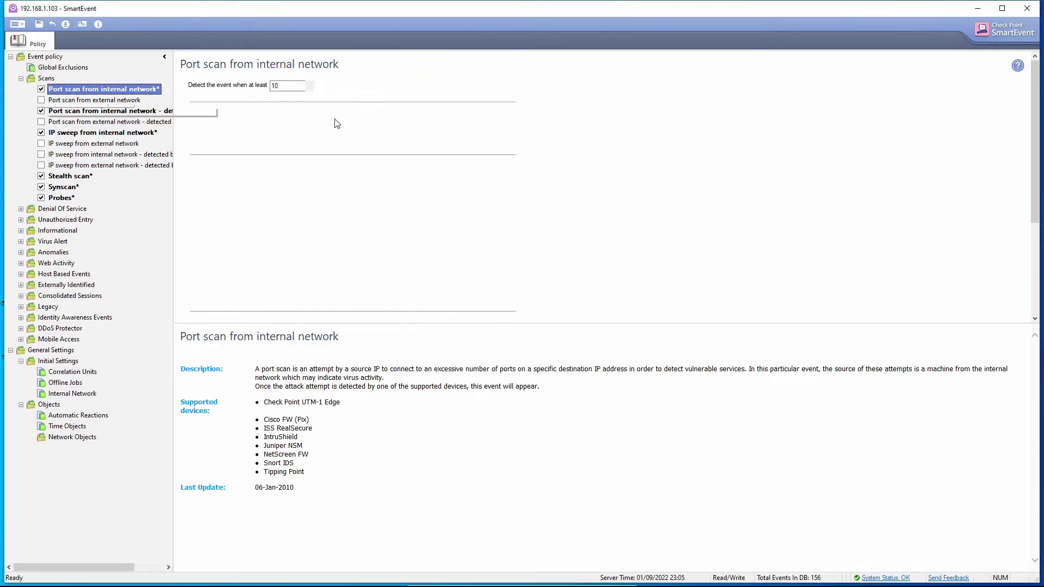
left_click(363, 135)
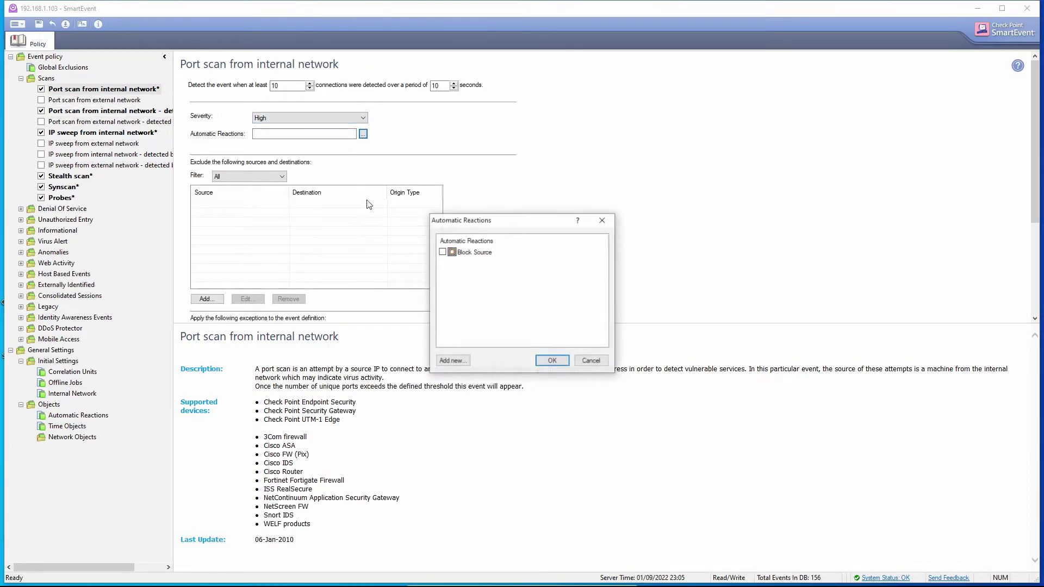
left_click(443, 252)
left_click(552, 360)
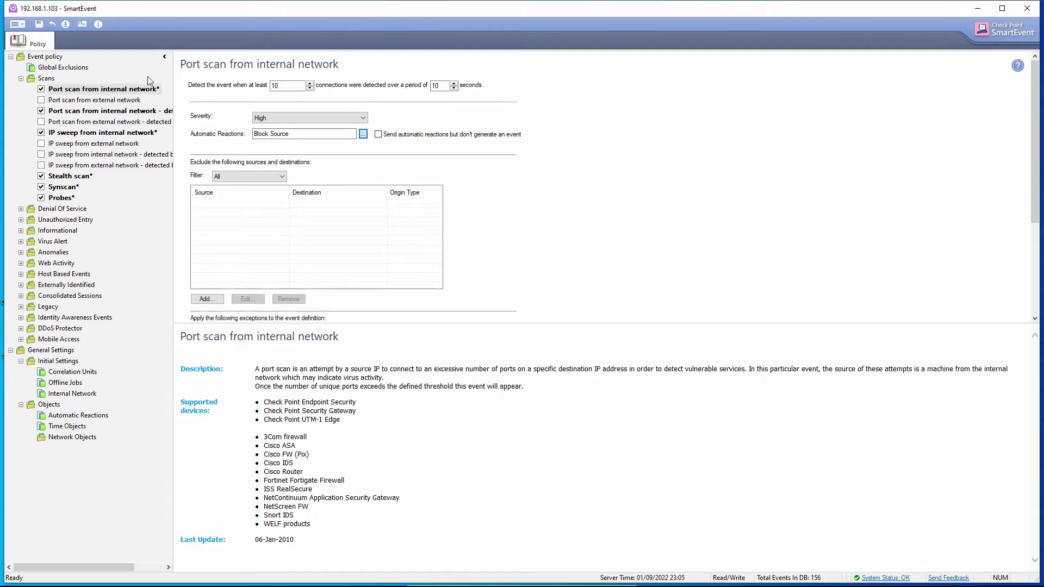
Step: Install the Standard event policy, confirming the prompt, then return to SmartConsole
left_click(65, 24)
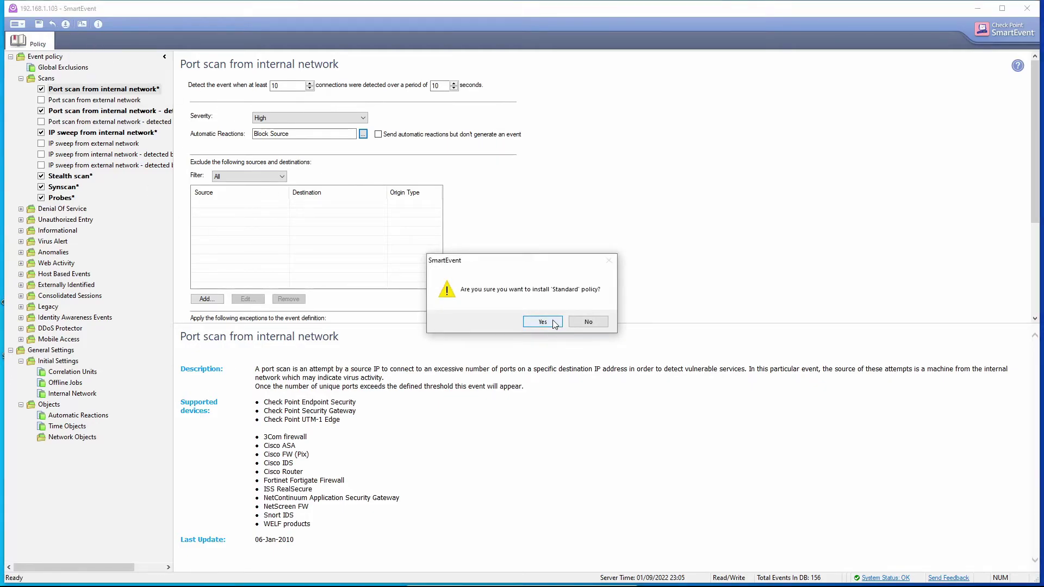
left_click(544, 321)
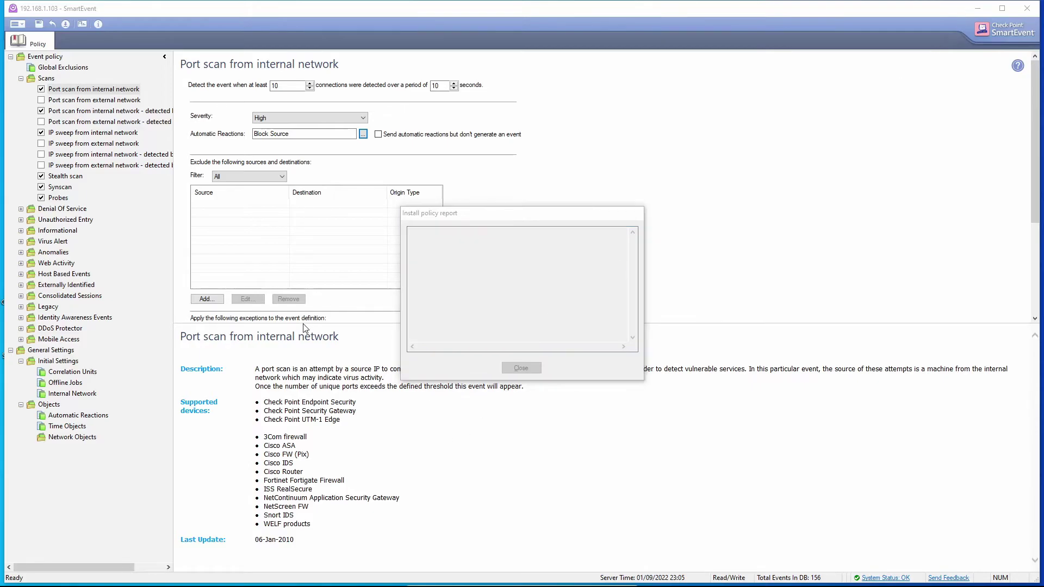
key("alt+Tab")
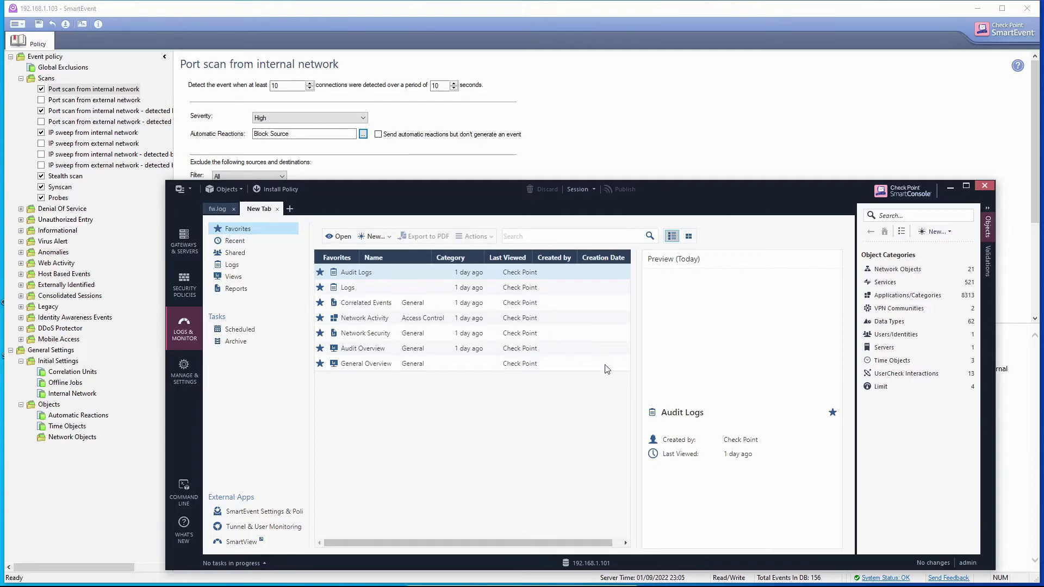
Step: Show the fw.log firewall log tab in SmartConsole, then switch to the Edge browser
key("ctrl+Tab")
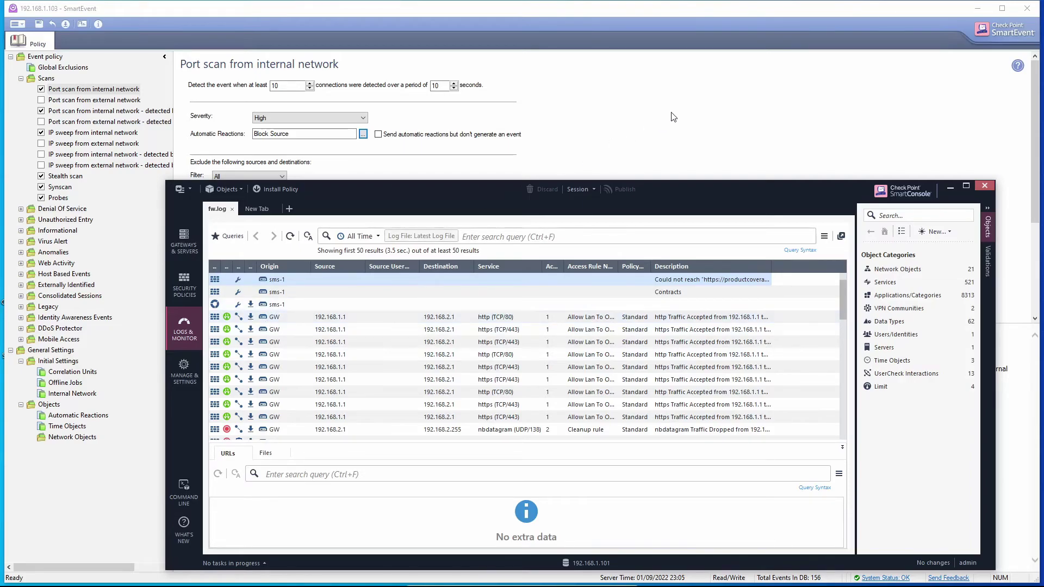
key("alt+Tab")
key("Tab")
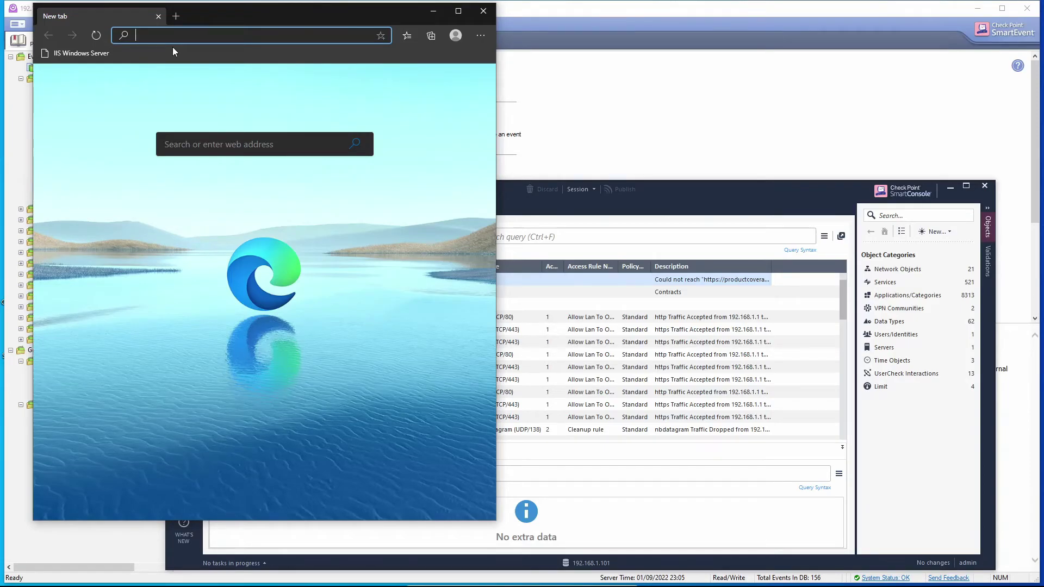
Step: Load the IIS Windows Server page at 192.168.2.1, then refresh SmartConsole's firewall log
left_click(87, 53)
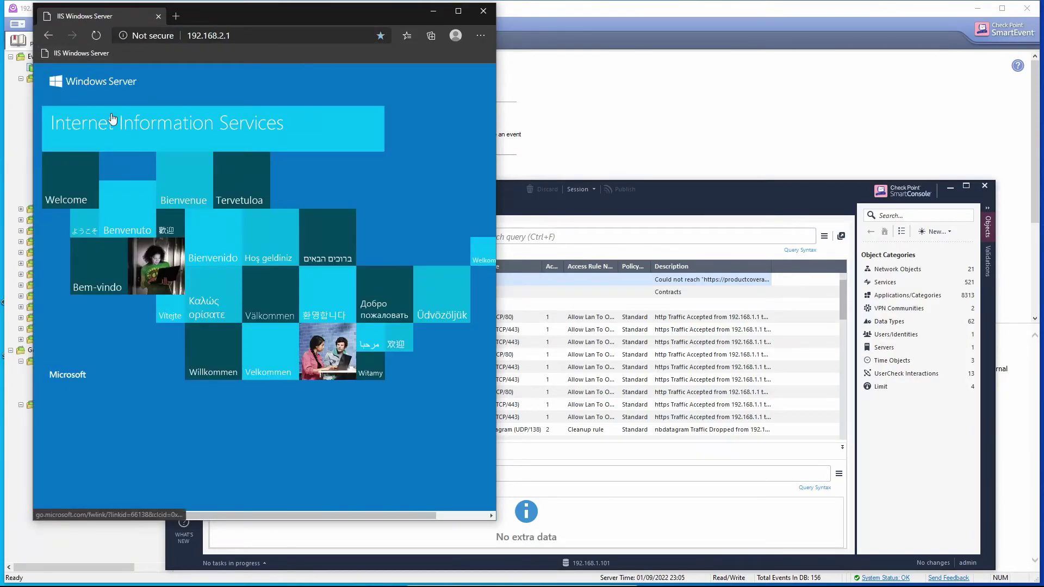
left_click(552, 213)
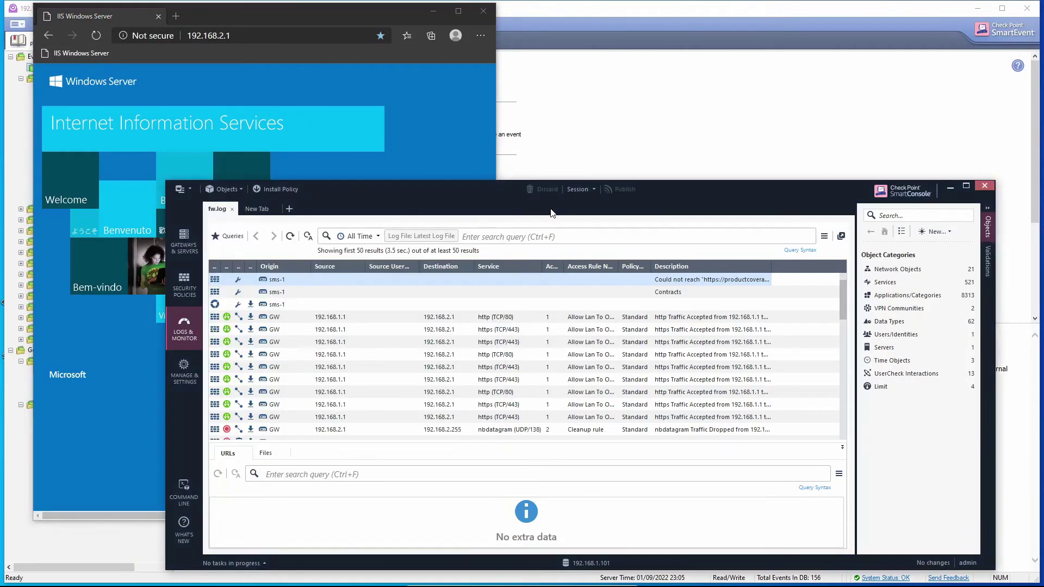
left_click(290, 237)
Step: Switch the log view to the latest fw.log file and reload the IIS page to generate traffic
left_click(416, 240)
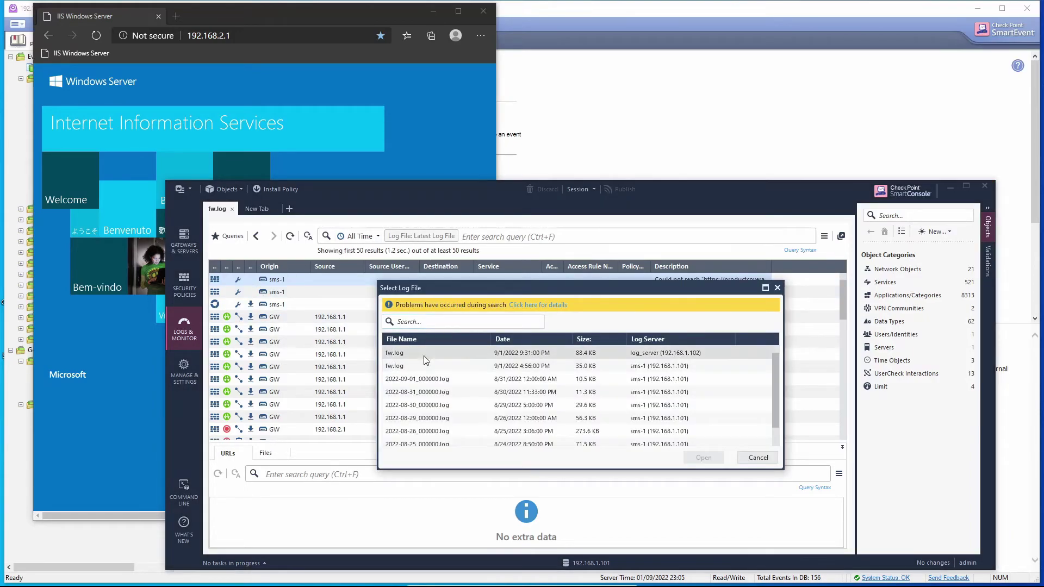
double_click(520, 360)
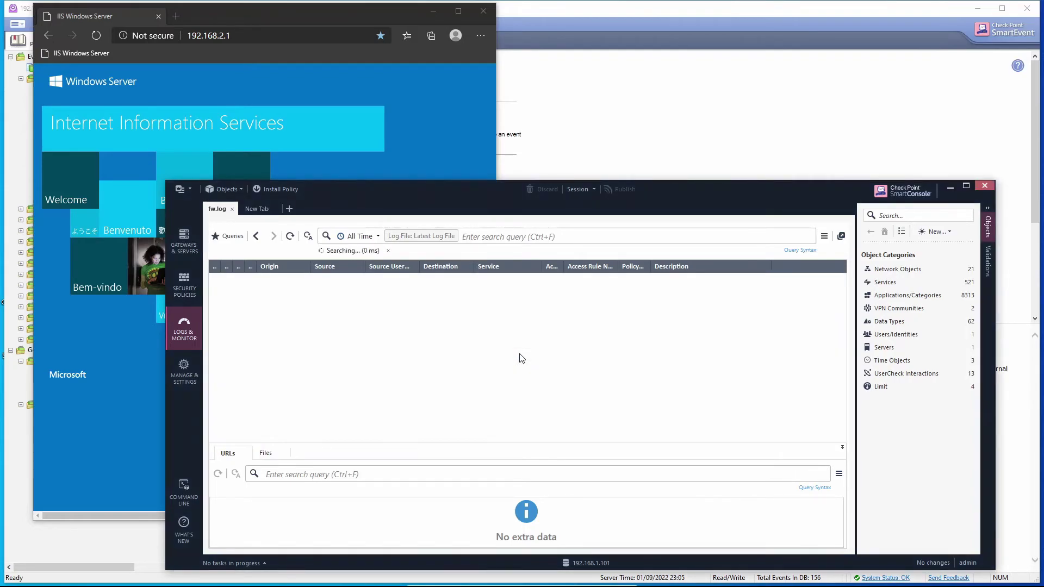
left_click(103, 37)
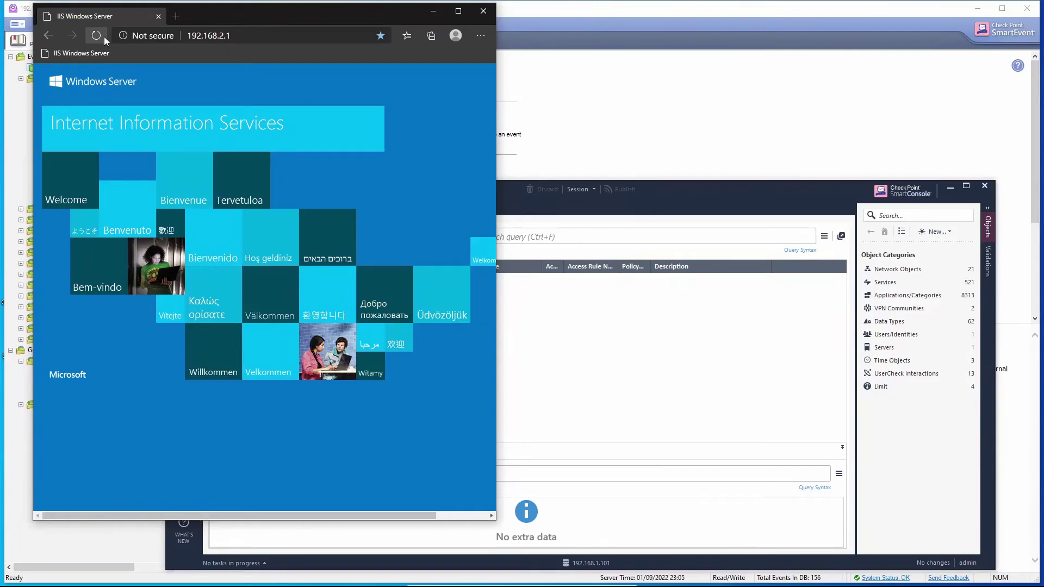
key("alt+Tab")
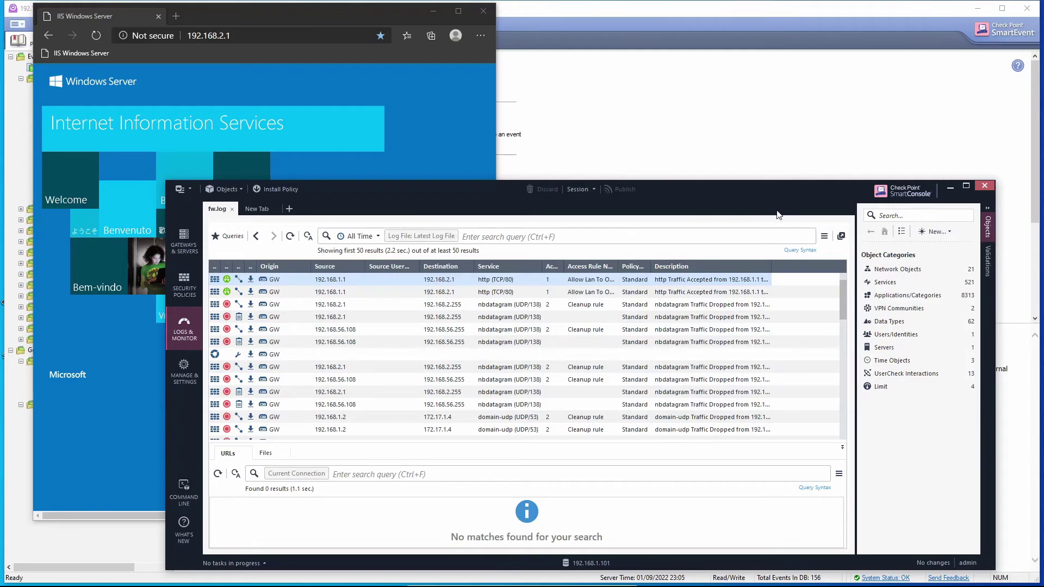
left_click_drag(781, 195, 780, 285)
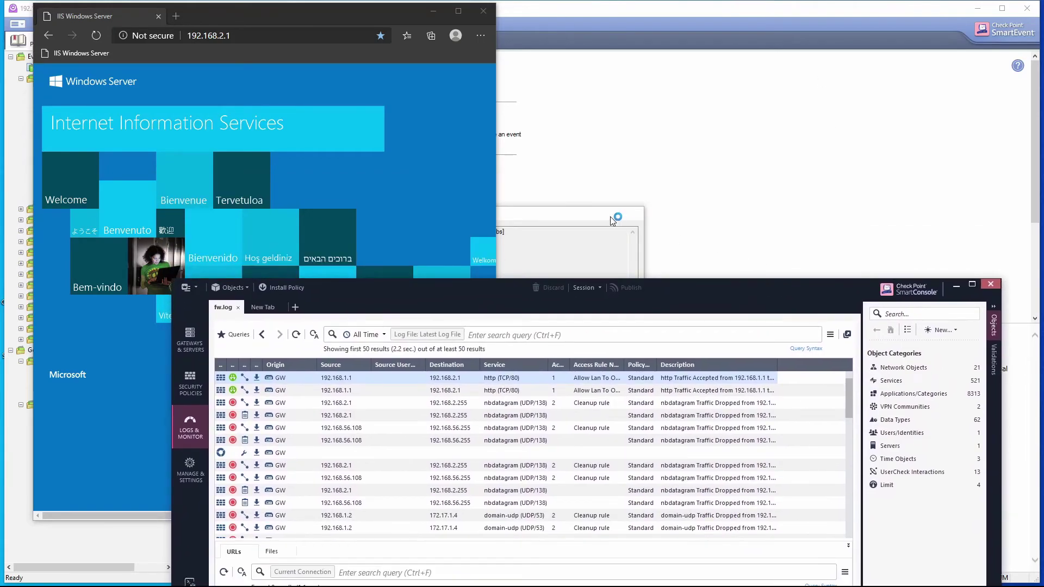
Step: Verify the policy install on smartevent succeeded, close the report, and minimize SmartEvent
left_click(573, 223)
left_click_drag(572, 218, 593, 74)
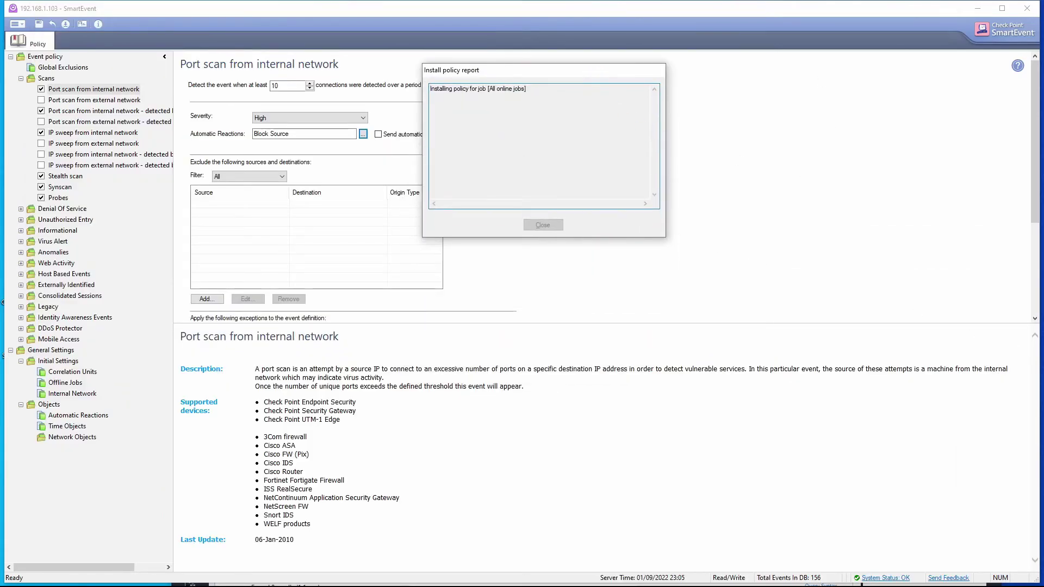
left_click(542, 225)
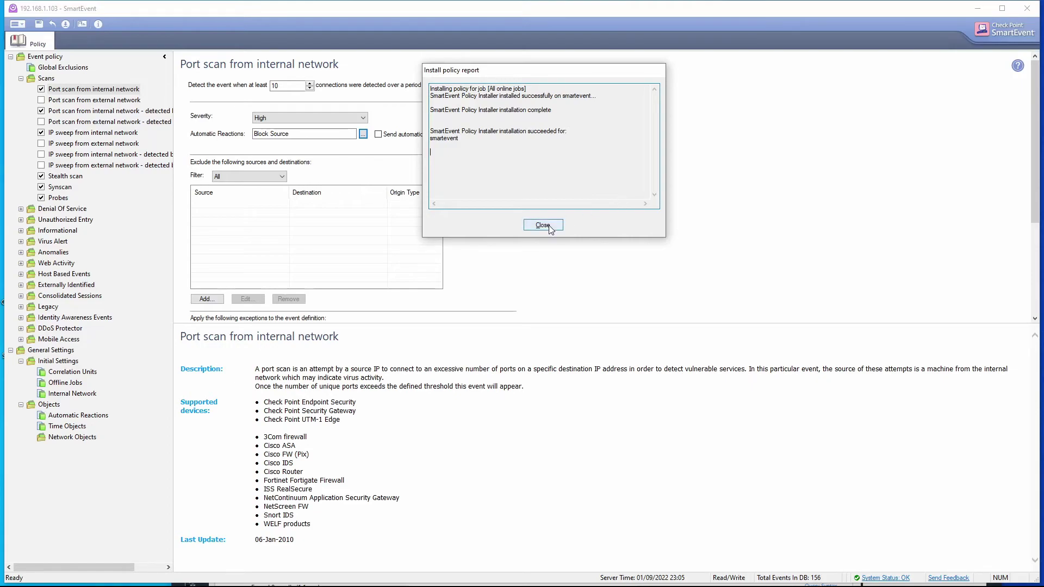
left_click(976, 9)
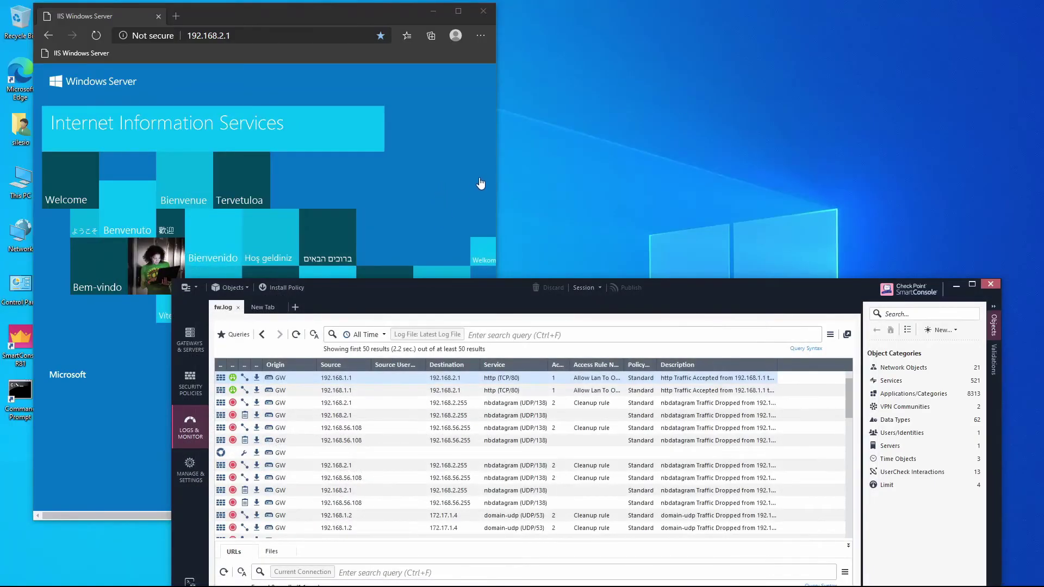
Step: Reposition SmartConsole and turn on log auto-refresh to watch new reject entries
left_click_drag(632, 289, 594, 109)
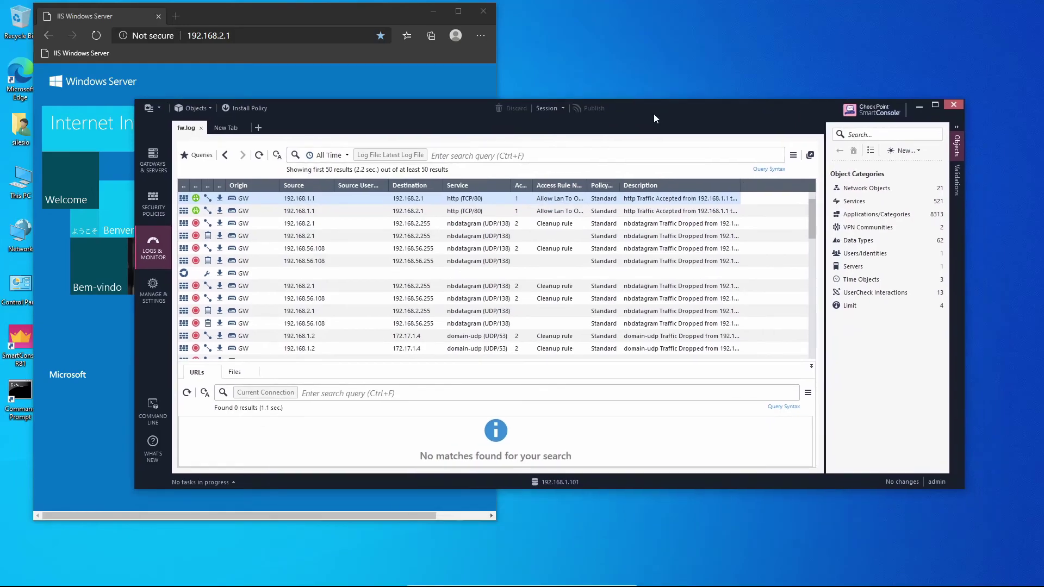
left_click(277, 155)
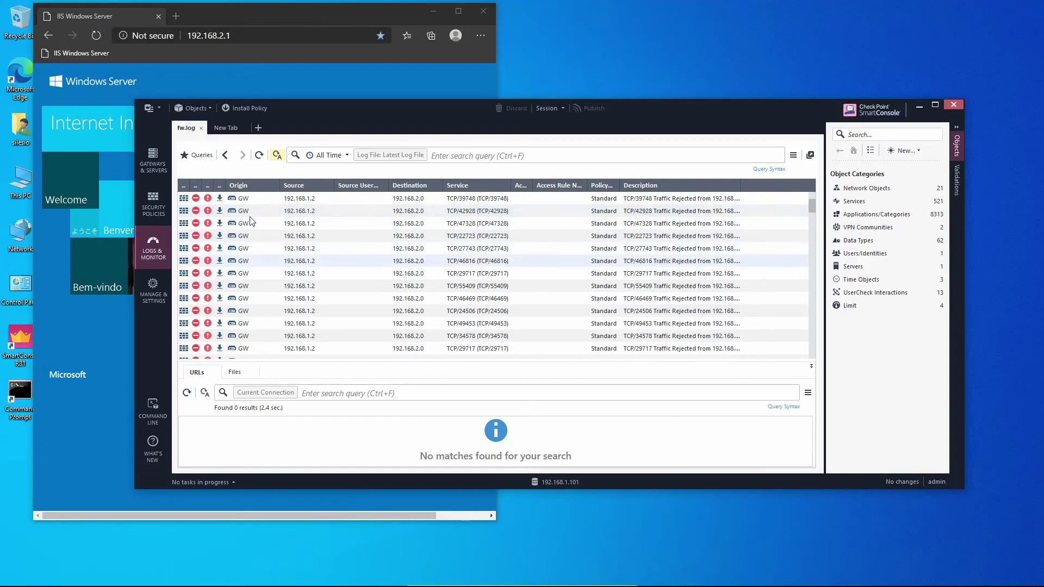
Step: Inspect the rejected TCP/2734 connection from 192.168.1.2, tracing its Reject action to a SAM rule
left_click(300, 199)
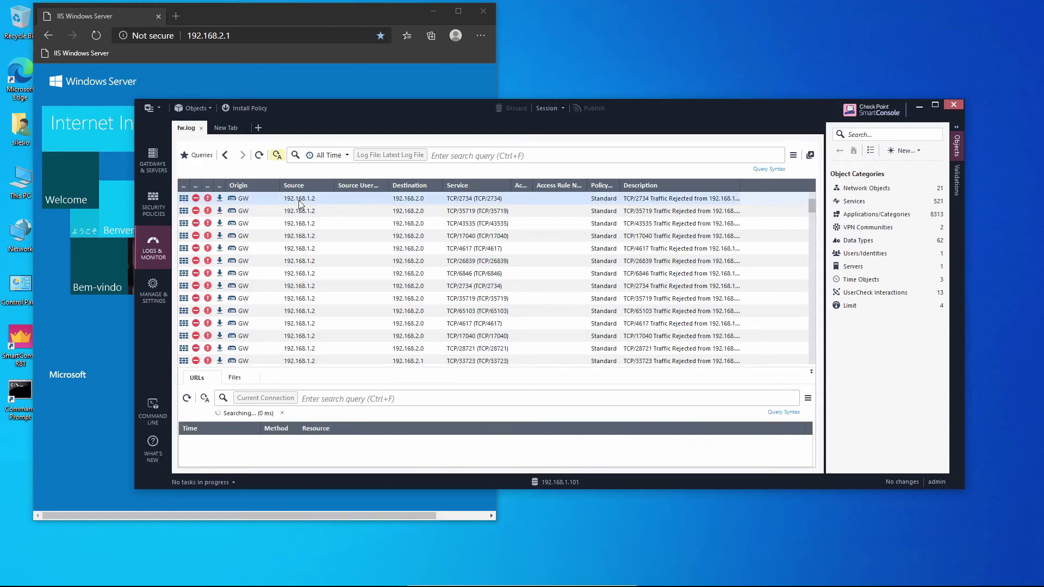
double_click(299, 204)
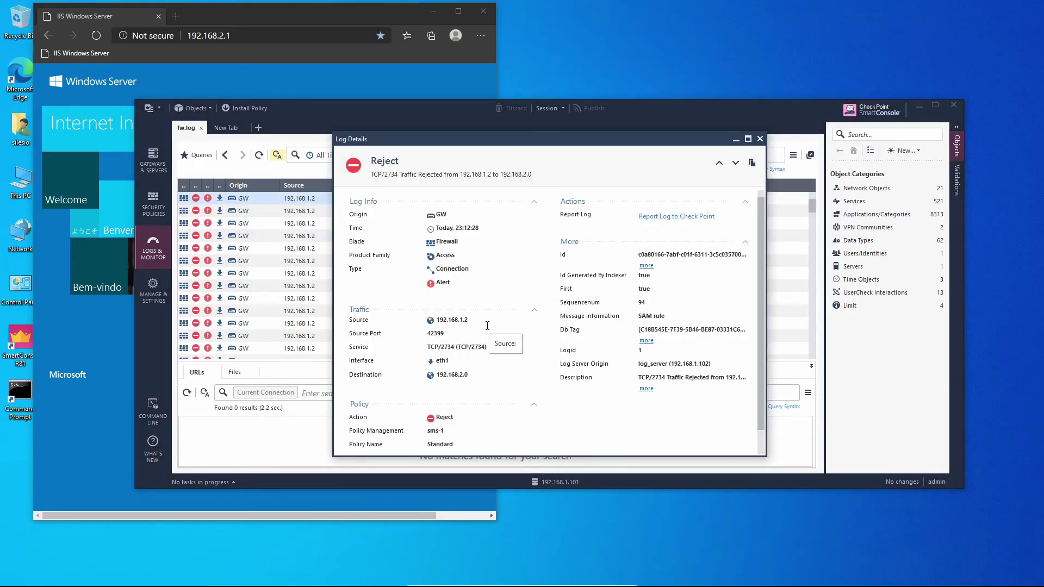
scroll(496, 353, "down", 1)
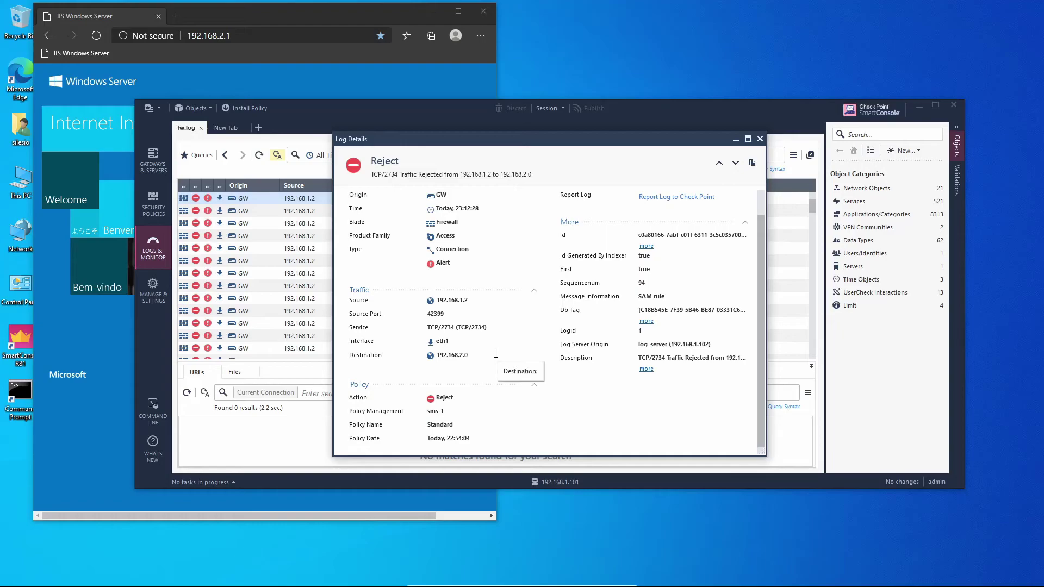
left_click_drag(436, 398, 460, 402)
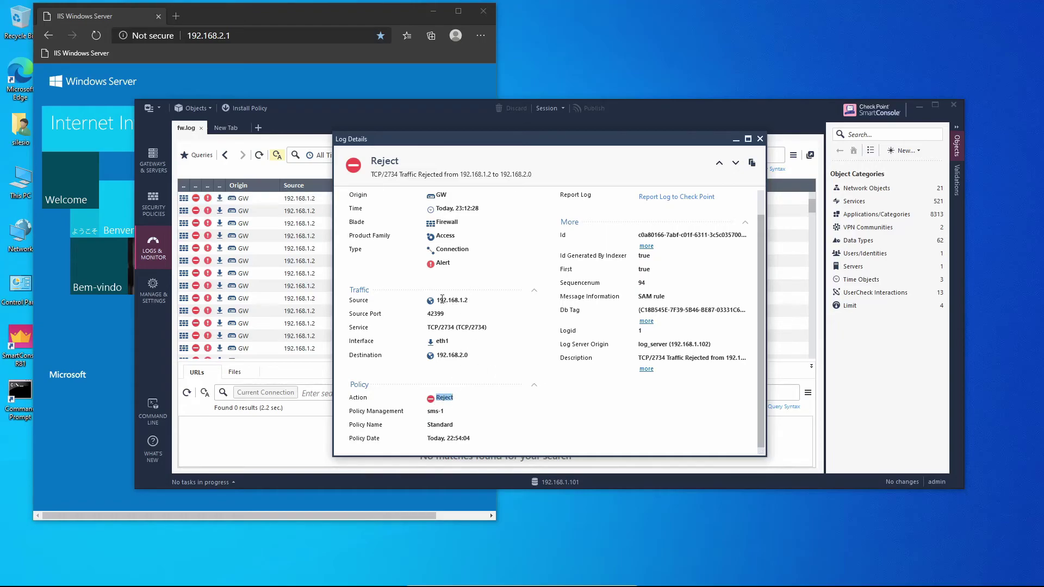
left_click_drag(438, 301, 472, 300)
left_click_drag(441, 398, 468, 402)
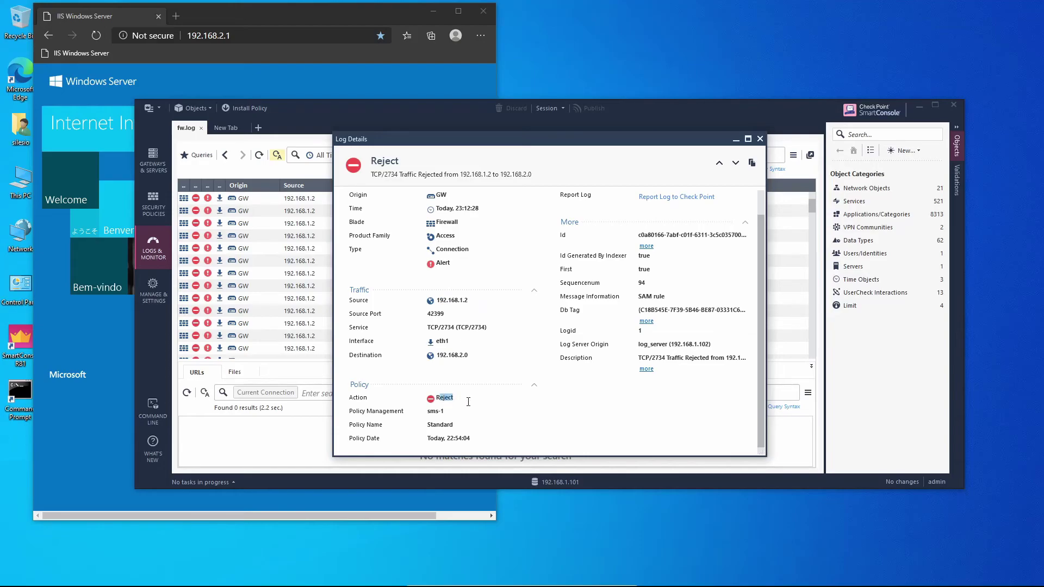
left_click(633, 297)
Step: Close Log Details and open the Correlated Events favorite report at its event list page
key("Escape")
left_click(223, 128)
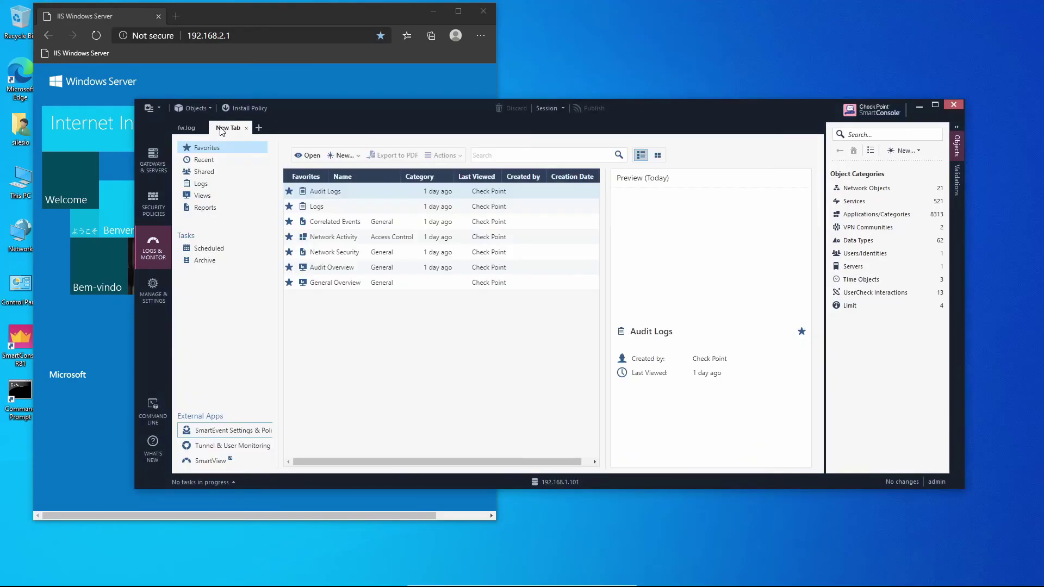
left_click(330, 222)
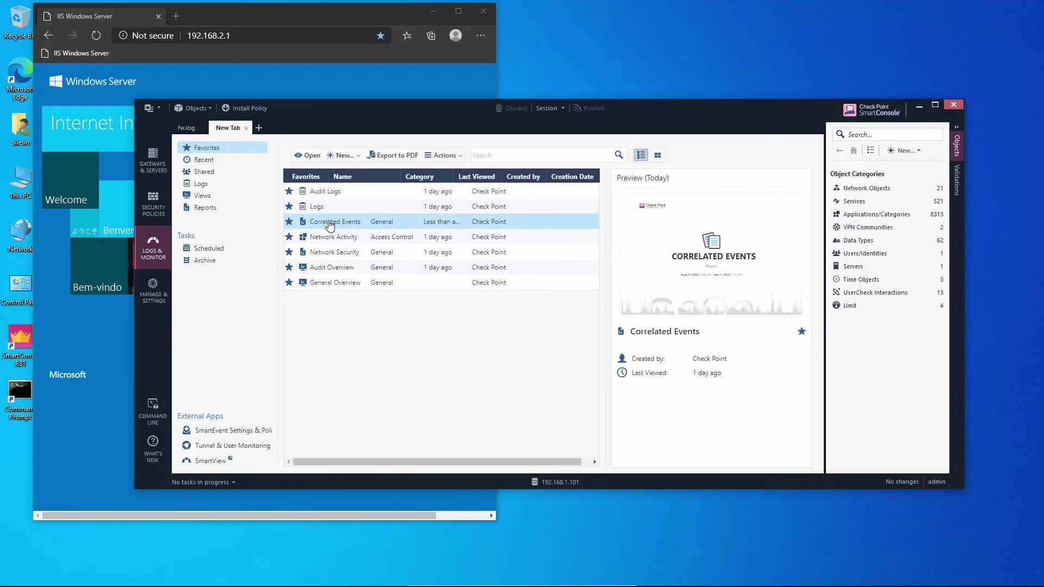
double_click(330, 222)
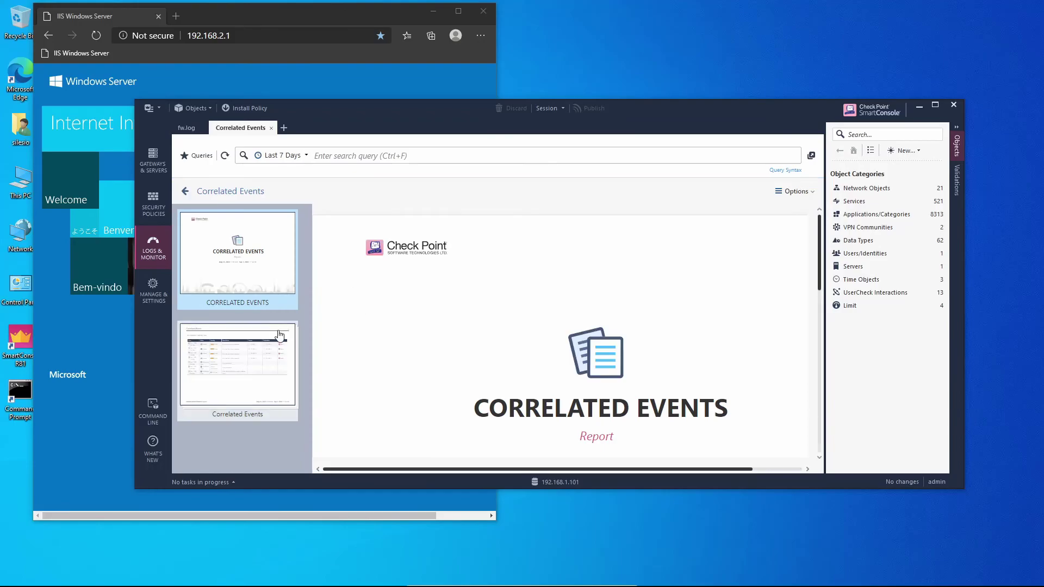
left_click(254, 356)
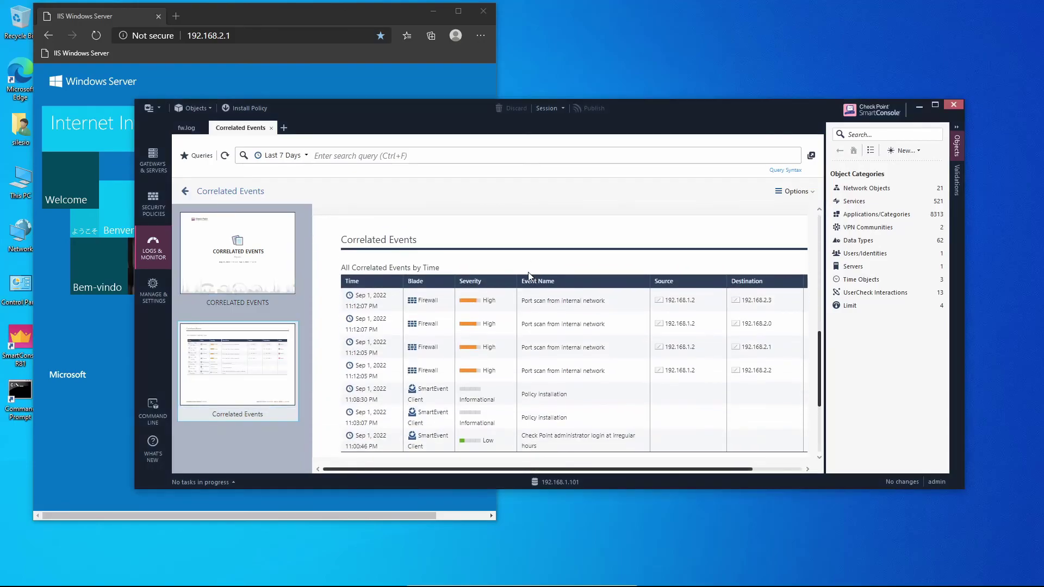